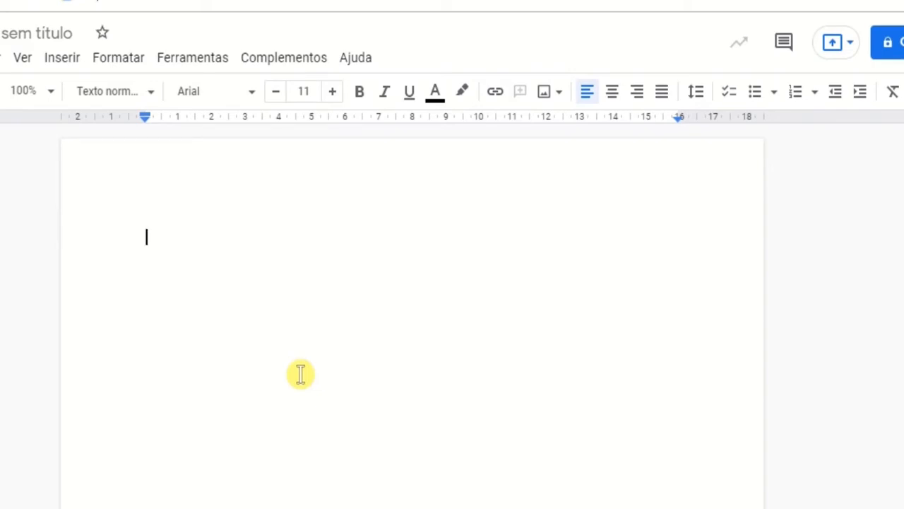
Step: Add the title ROTEIRO on the document's first line and centre it
{"action": "left_click", "coordinate": [64, 60]}
{"action": "left_click", "coordinate": [431, 232]}
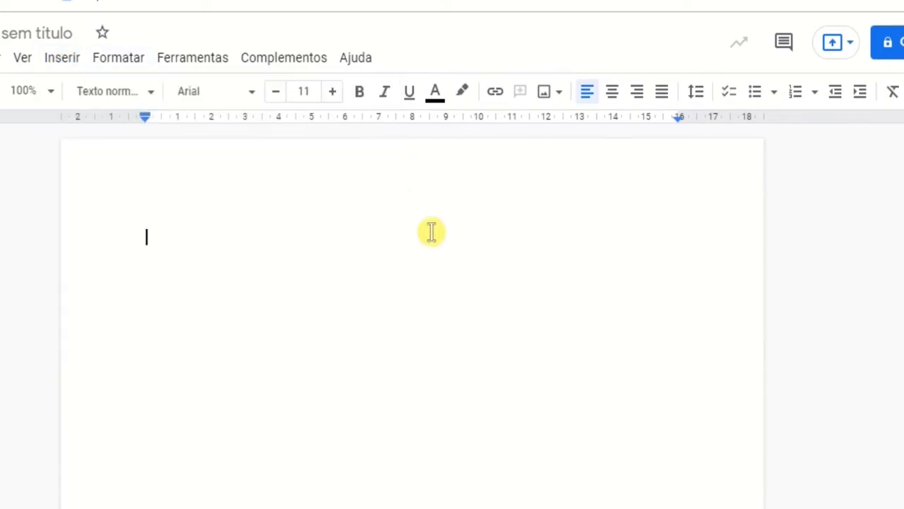
{"action": "type", "text": "r"}
{"action": "key", "text": "BackSpace"}
{"action": "key", "text": "Caps_Lock"}
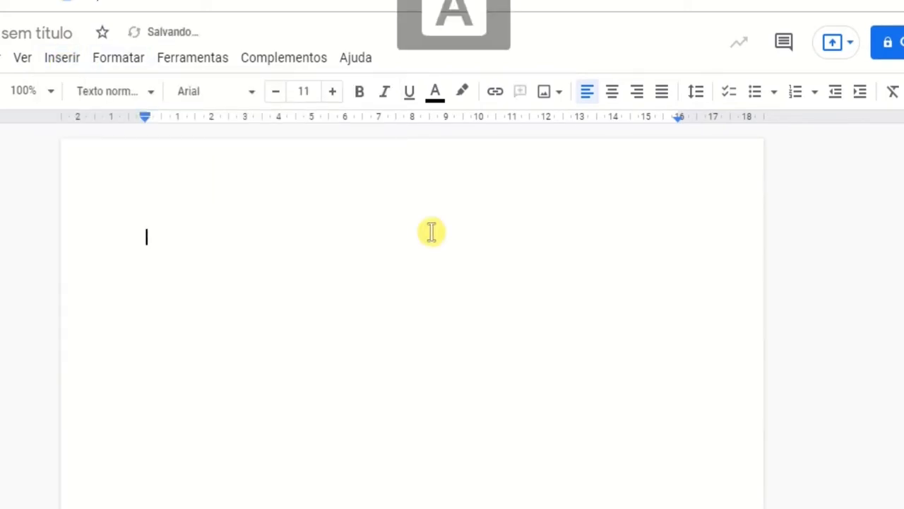
{"action": "type", "text": "ROTEIRO"}
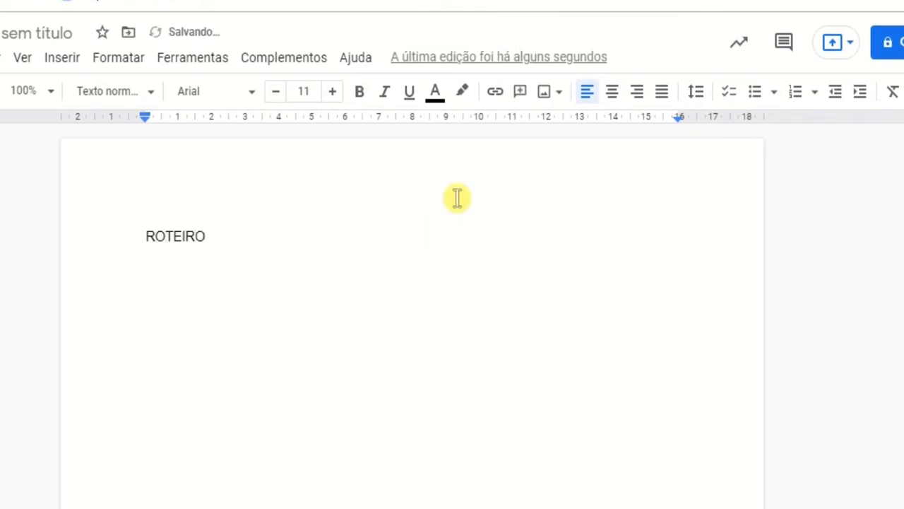
{"action": "left_click", "coordinate": [614, 100]}
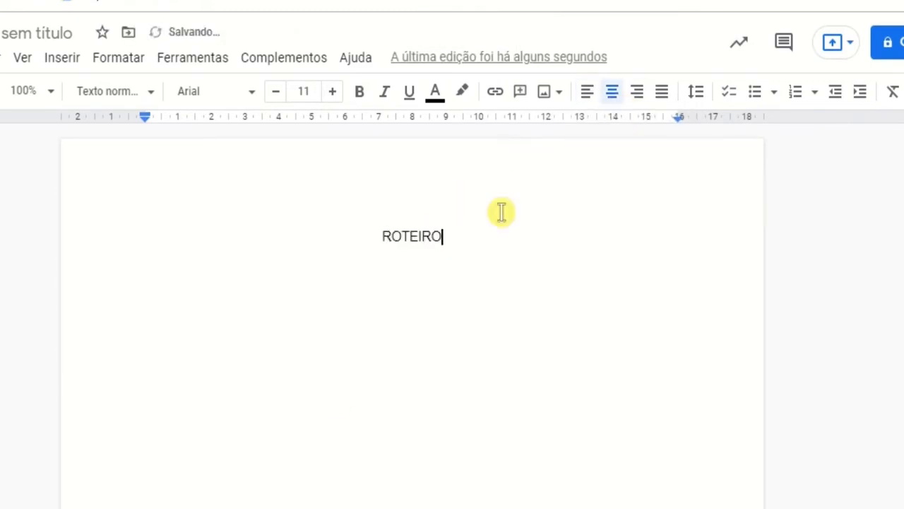
Step: Insert a table with five columns and four rows on a new line below the title
{"action": "key", "text": "Return"}
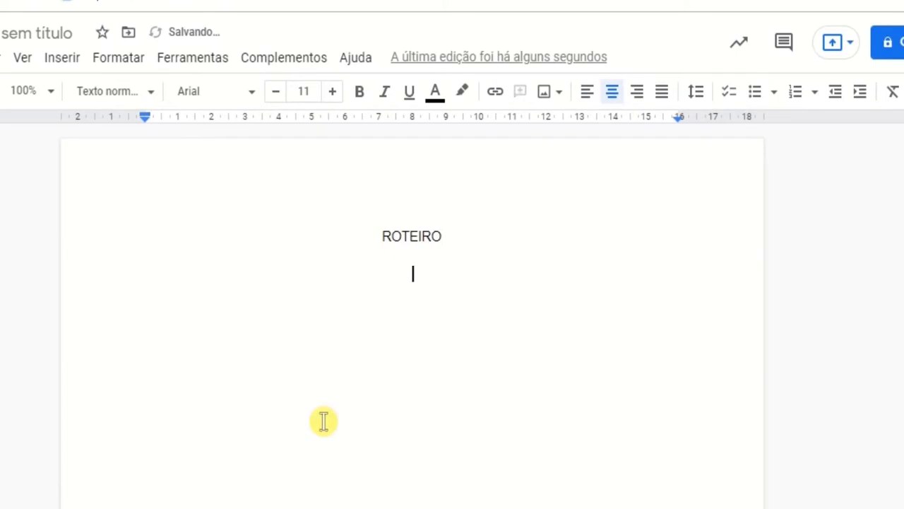
{"action": "left_click", "coordinate": [72, 63]}
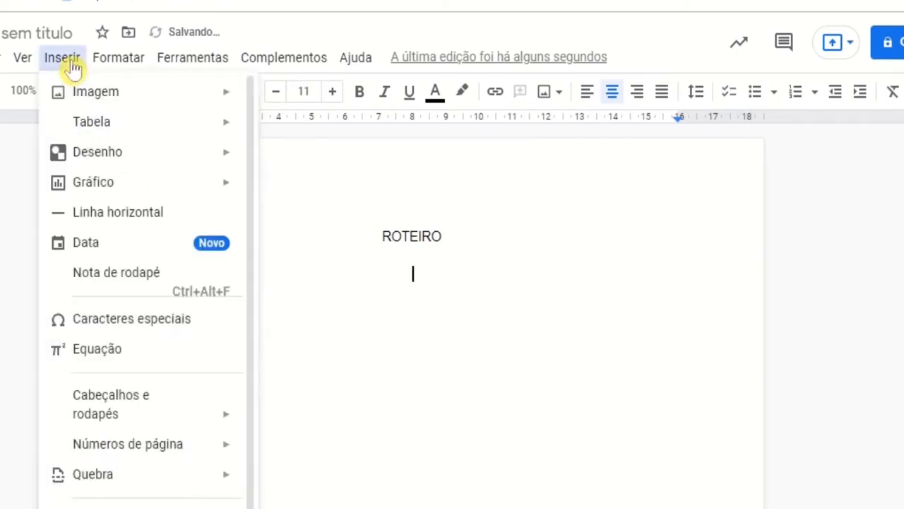
{"action": "mouse_move", "coordinate": [182, 131]}
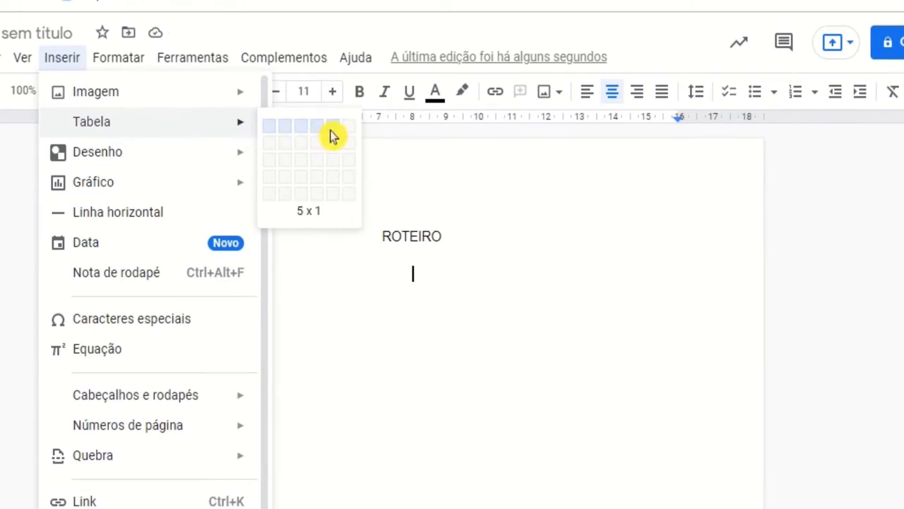
{"action": "left_click", "coordinate": [336, 185]}
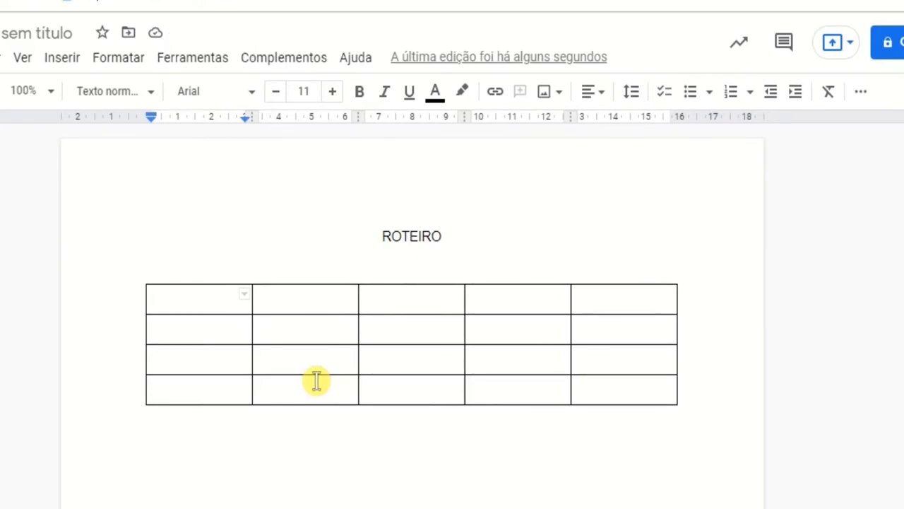
Step: Enter the heading TÍTULO in the first cell of the table's top row
{"action": "type", "text": "tÍ"}
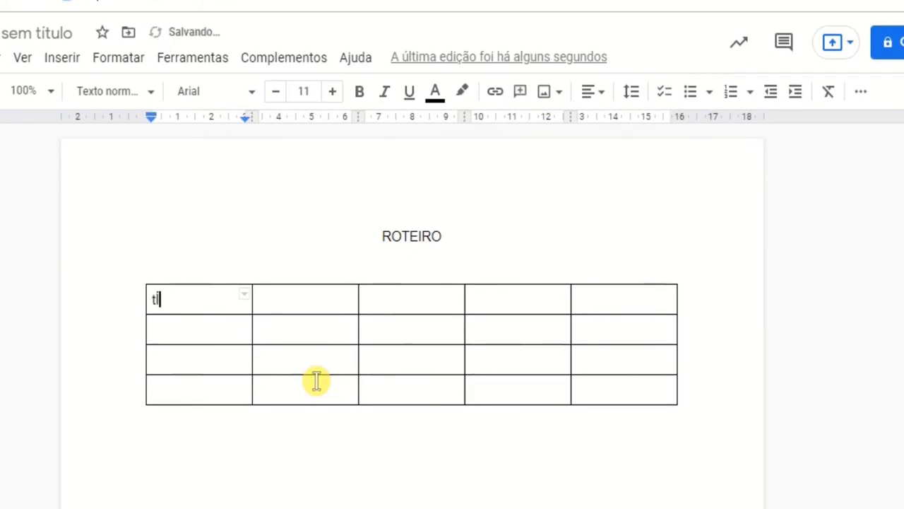
{"action": "type", "text": "TULO"}
{"action": "key", "text": "BackSpace"}
{"action": "key", "text": "BackSpace"}
{"action": "key", "text": "BackSpace"}
{"action": "key", "text": "BackSpace"}
{"action": "key", "text": "BackSpace"}
{"action": "key", "text": "BackSpace"}
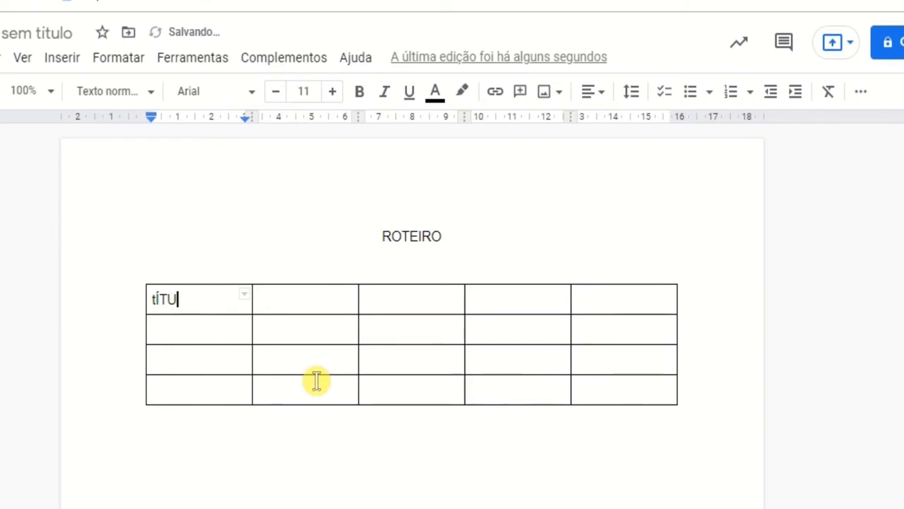
{"action": "type", "text": "T"}
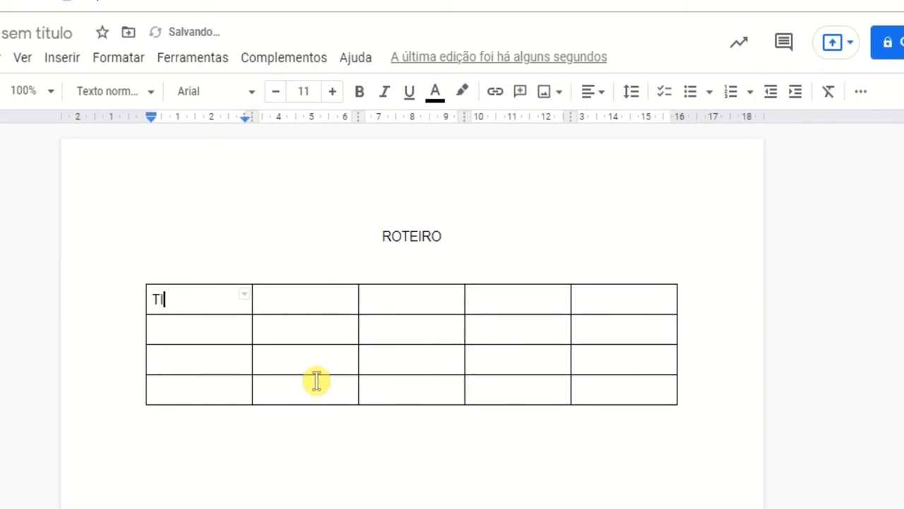
{"action": "type", "text": "ÍTULO"}
{"action": "key", "text": "Tab"}
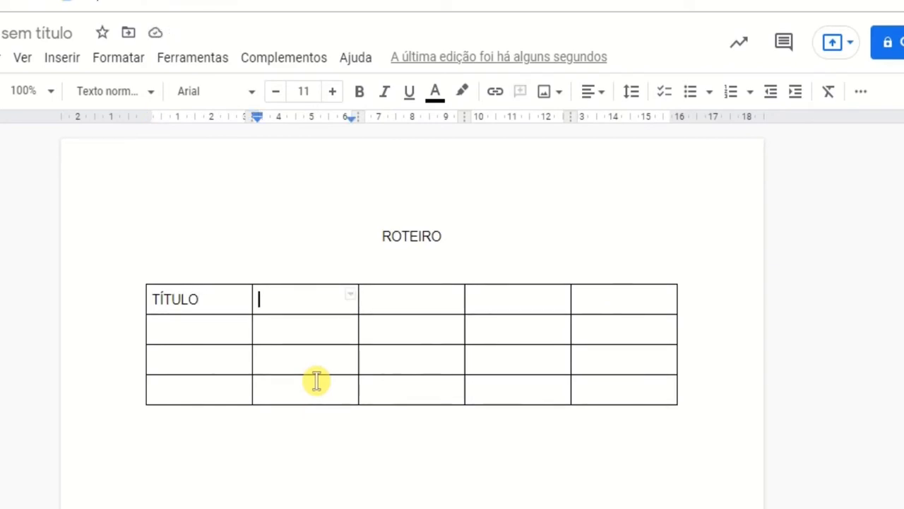
Step: Enter the heading PERSONAGENS in the second column and widen that column so the word fits on one line
{"action": "type", "text": "PERS"}
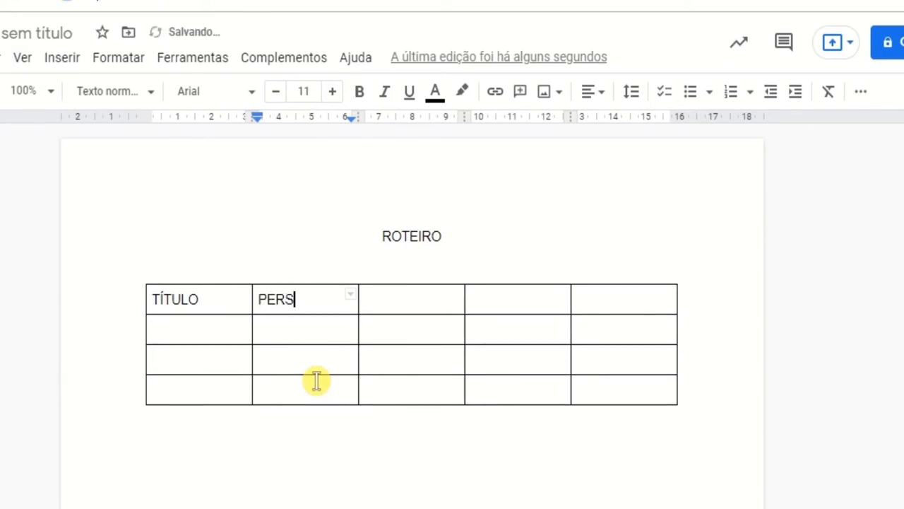
{"action": "type", "text": "ONAGENS"}
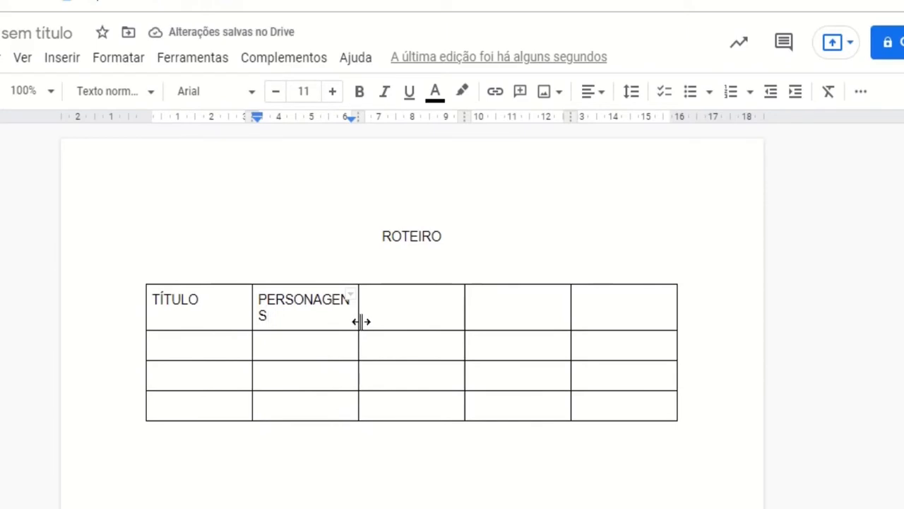
{"action": "left_click_drag", "start_coordinate": [361, 320], "coordinate": [371, 318]}
Step: Enter the headings CONFLITO, CENAS and DURAÇÃO in the remaining three cells of the top row
{"action": "left_click", "coordinate": [399, 296]}
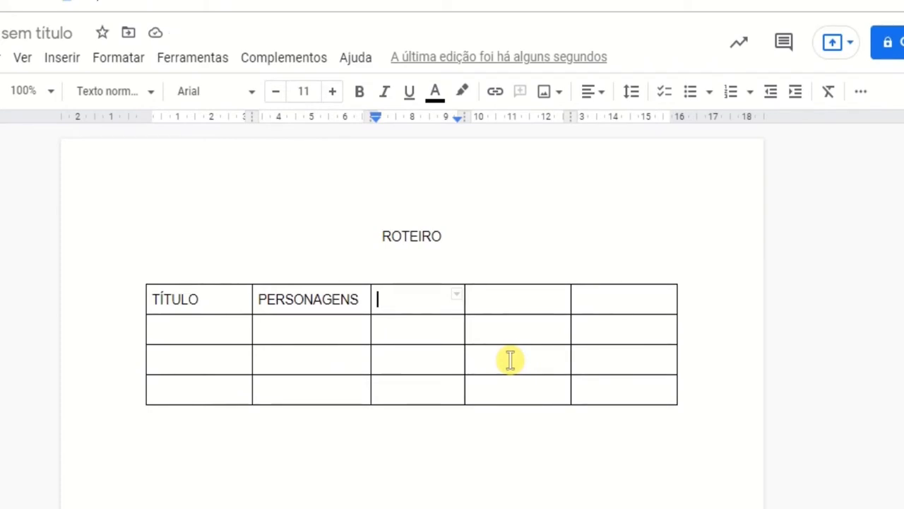
{"action": "type", "text": "CONFLITO"}
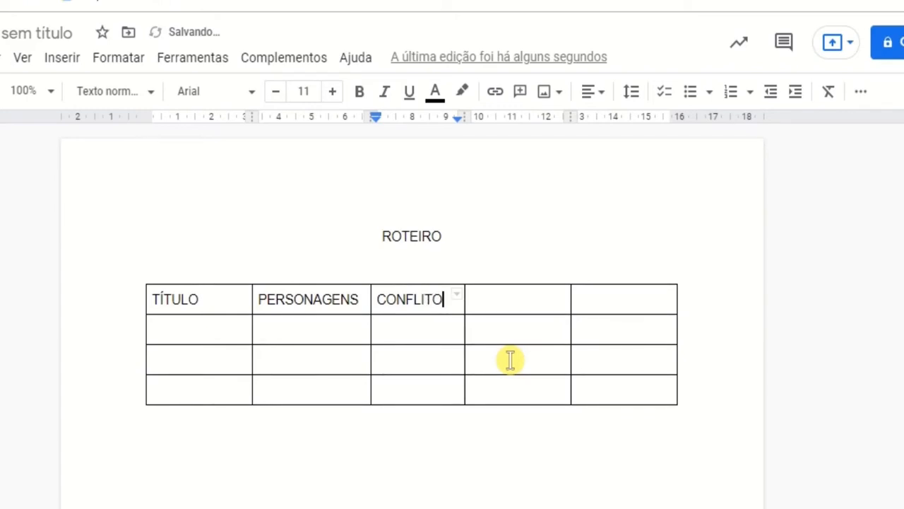
{"action": "left_click", "coordinate": [523, 304]}
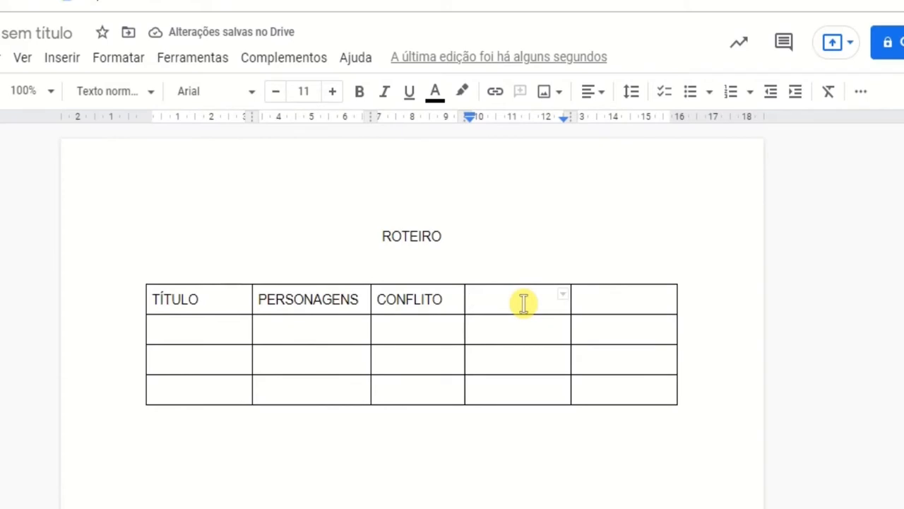
{"action": "type", "text": "CENAS"}
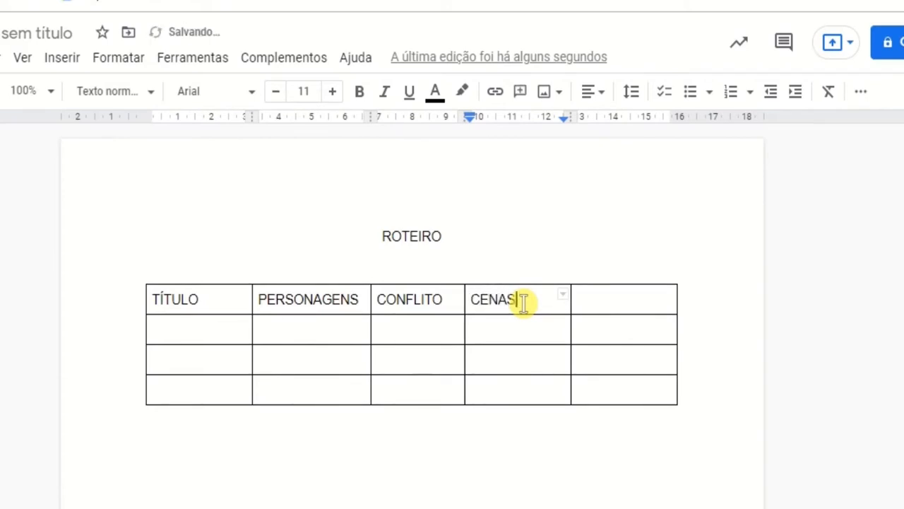
{"action": "left_click", "coordinate": [625, 301]}
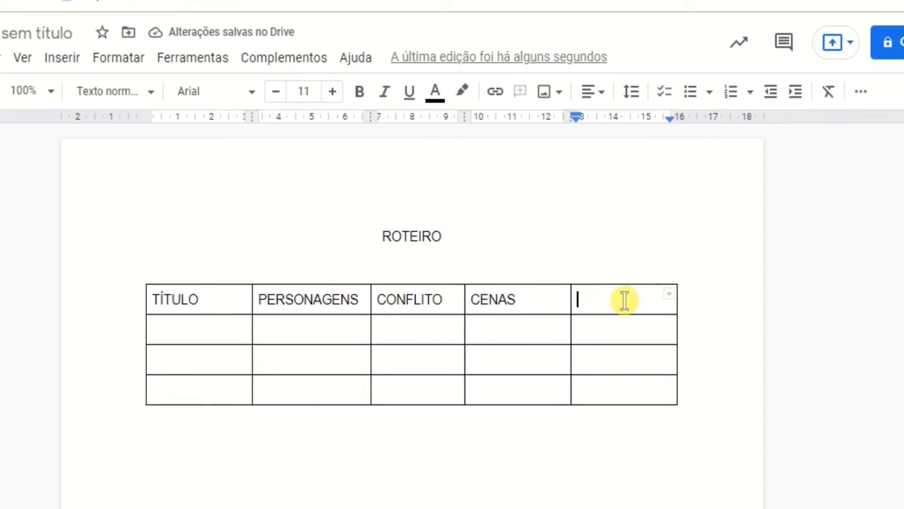
{"action": "type", "text": "RAÇÃO"}
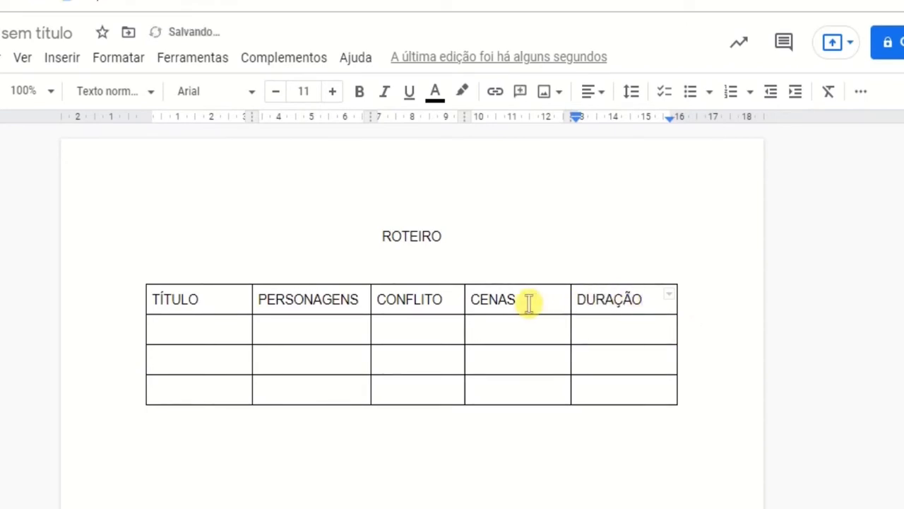
Step: Widen the CONFLITO and CENAS columns by moving their right borders, narrowing the DURAÇÃO column
{"action": "left_click_drag", "start_coordinate": [464, 300], "coordinate": [481, 300]}
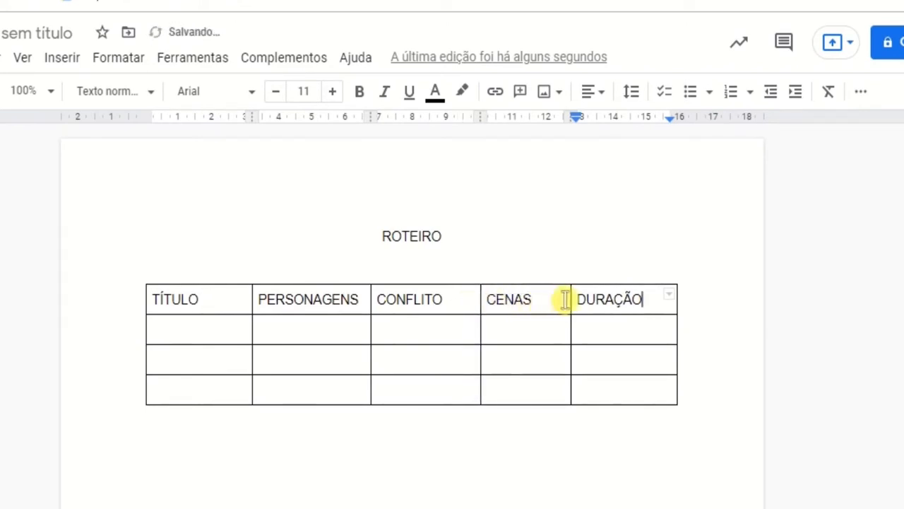
{"action": "left_click_drag", "start_coordinate": [569, 300], "coordinate": [599, 300]}
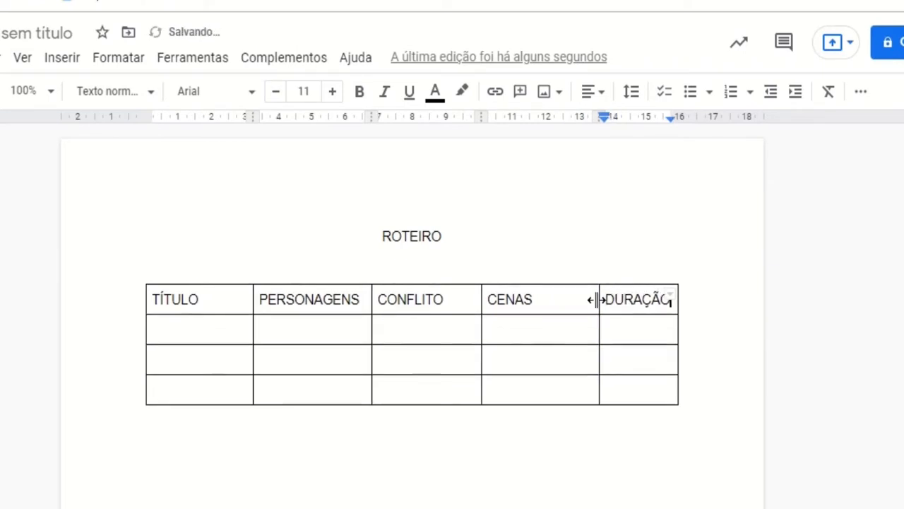
{"action": "left_click", "coordinate": [206, 329]}
{"action": "left_click", "coordinate": [202, 369]}
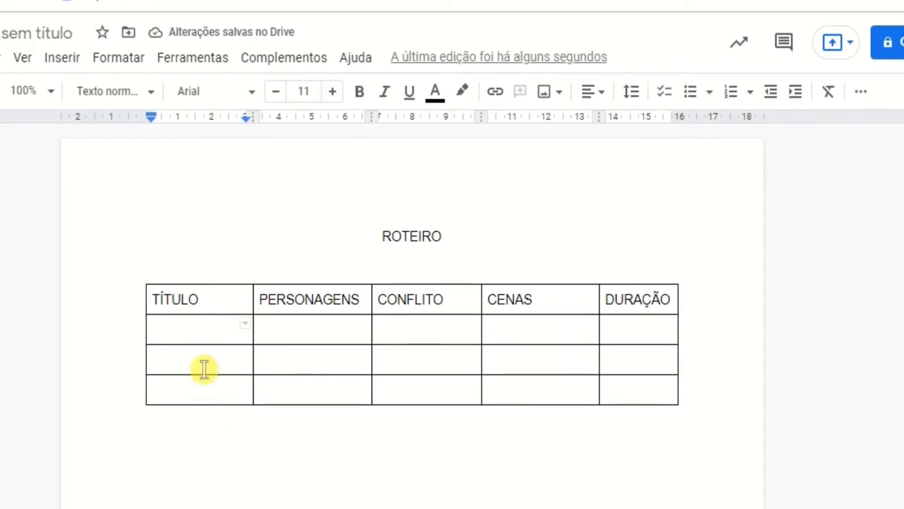
Step: Centre the text of the table's heading row and make it bold
{"action": "left_click_drag", "start_coordinate": [152, 302], "coordinate": [622, 305]}
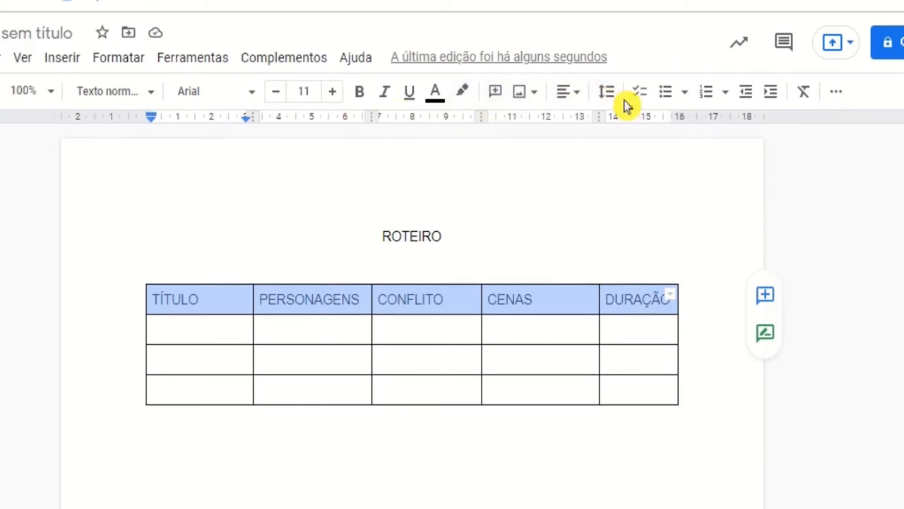
{"action": "left_click", "coordinate": [578, 97]}
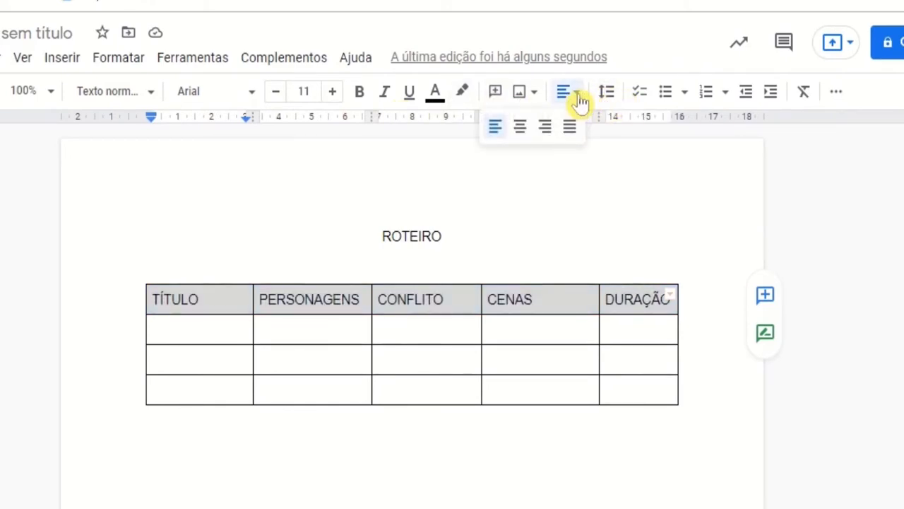
{"action": "left_click", "coordinate": [521, 129]}
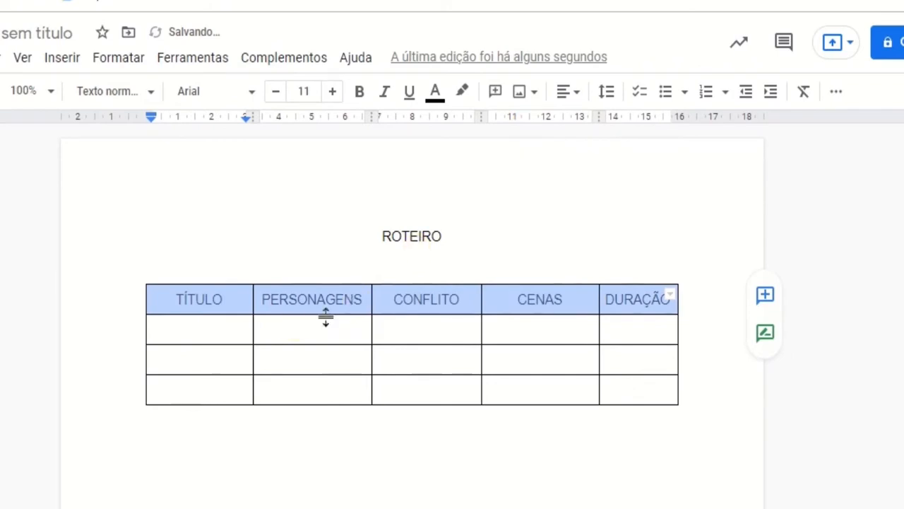
{"action": "left_click", "coordinate": [362, 95]}
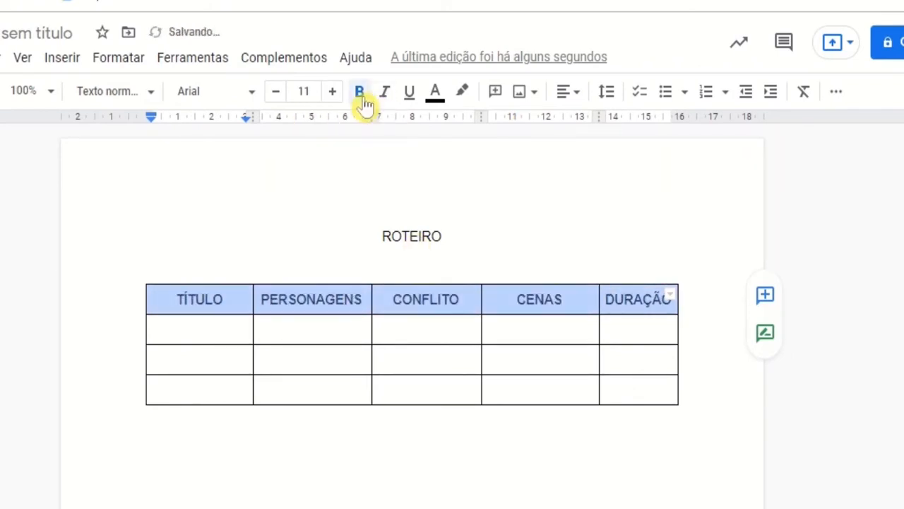
Step: Enter FERIADO under TÍTULO and fill the three cells under PERSONAGENS with the characters' first names, one per row
{"action": "left_click", "coordinate": [198, 325]}
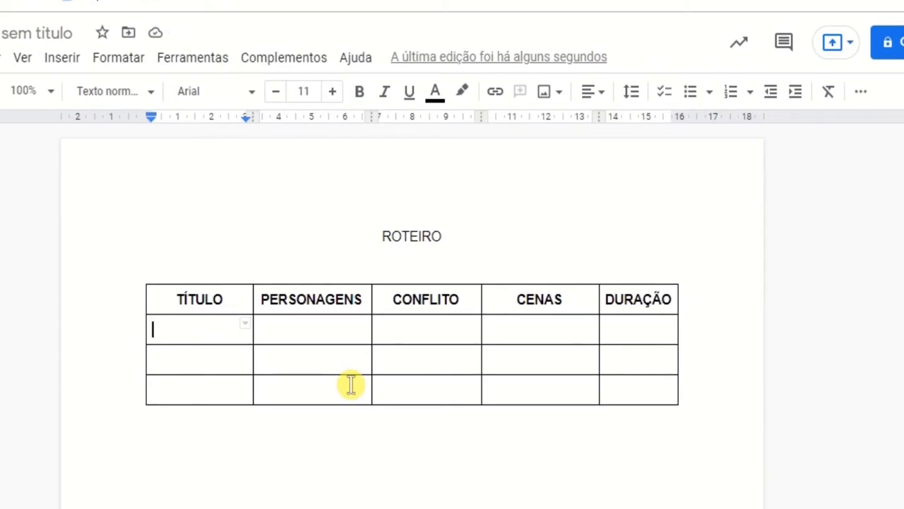
{"action": "type", "text": "FERIADO"}
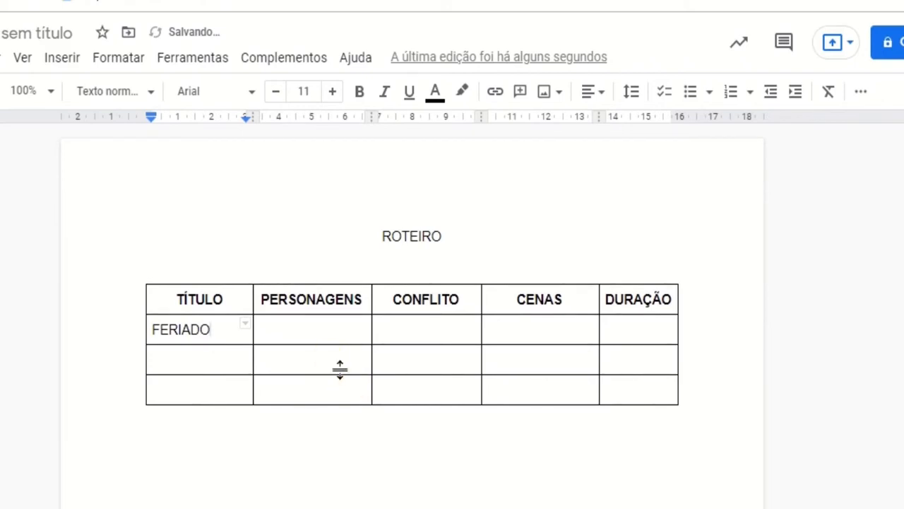
{"action": "left_click", "coordinate": [308, 332]}
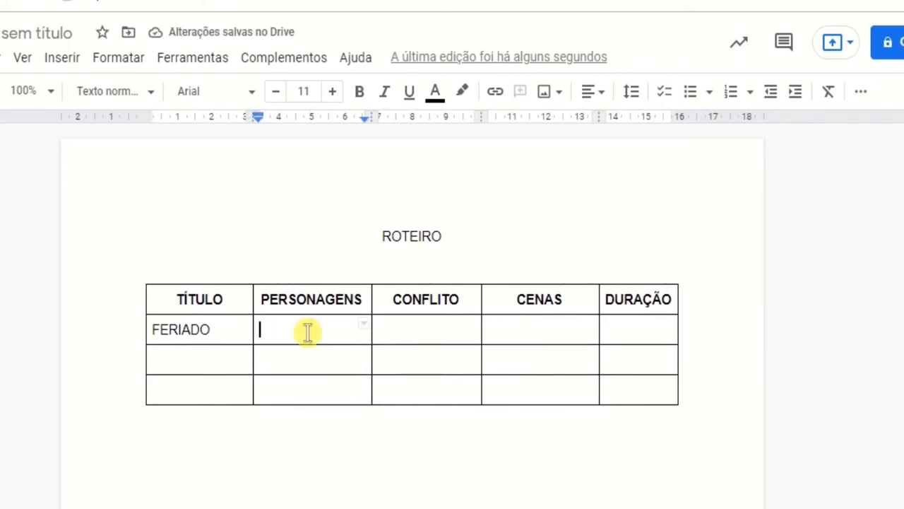
{"action": "type", "text": "JOÃ"}
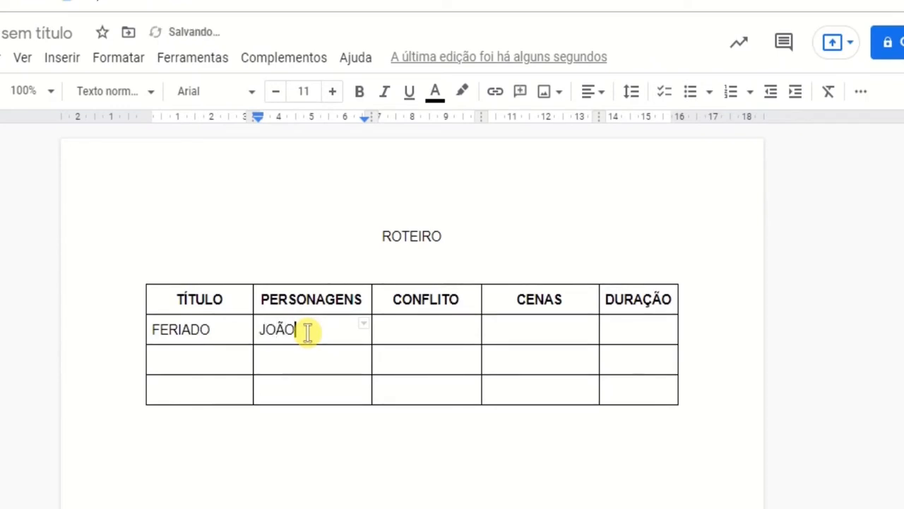
{"action": "type", "text": "O"}
{"action": "key", "text": "Down"}
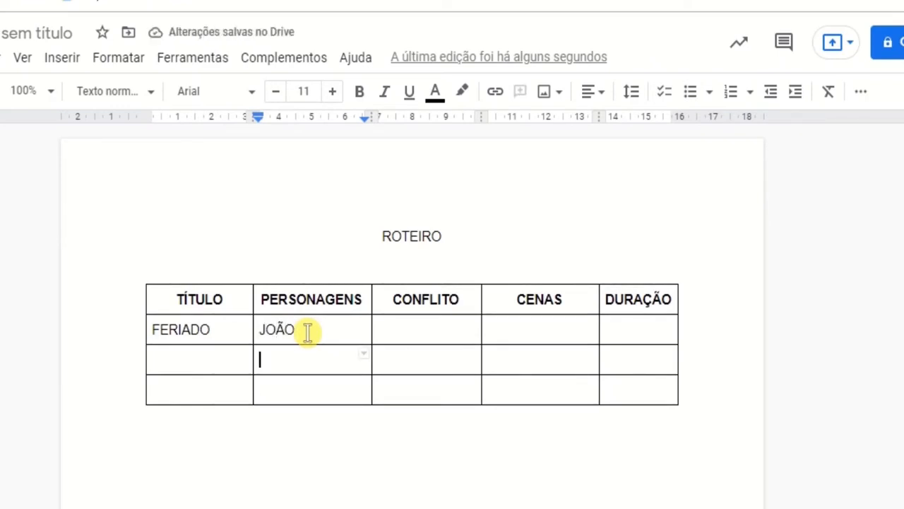
{"action": "type", "text": "MARIA"}
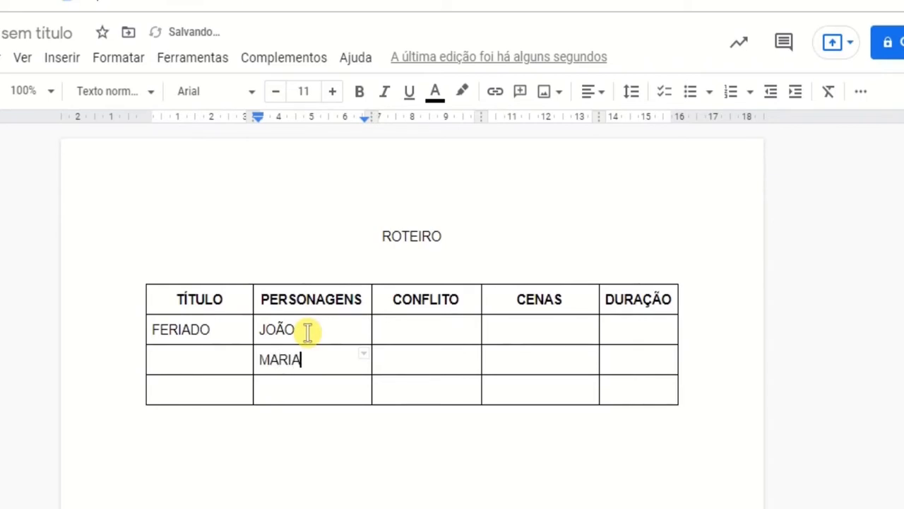
{"action": "key", "text": "Down"}
{"action": "type", "text": "PEDRO"}
Step: Add a new empty row at the end of the table
{"action": "key", "text": "Tab"}
{"action": "key", "text": "Tab"}
{"action": "key", "text": "Tab"}
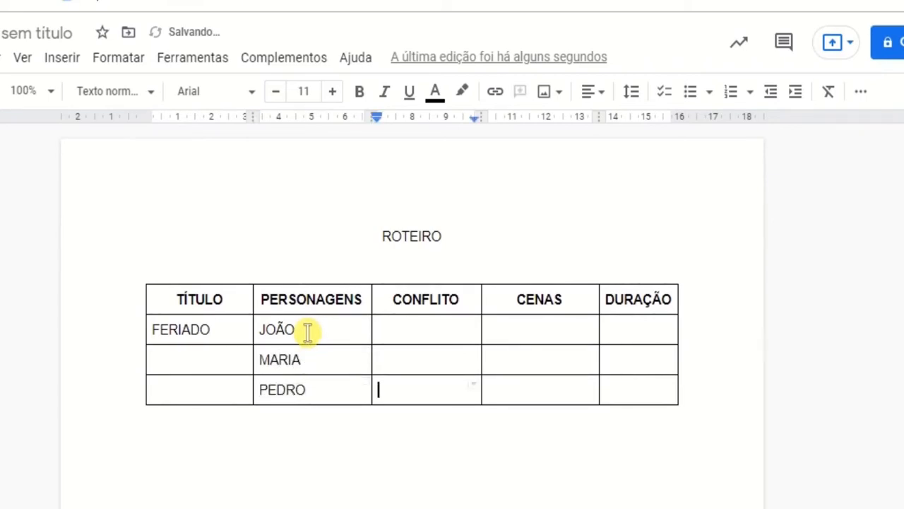
{"action": "key", "text": "Tab"}
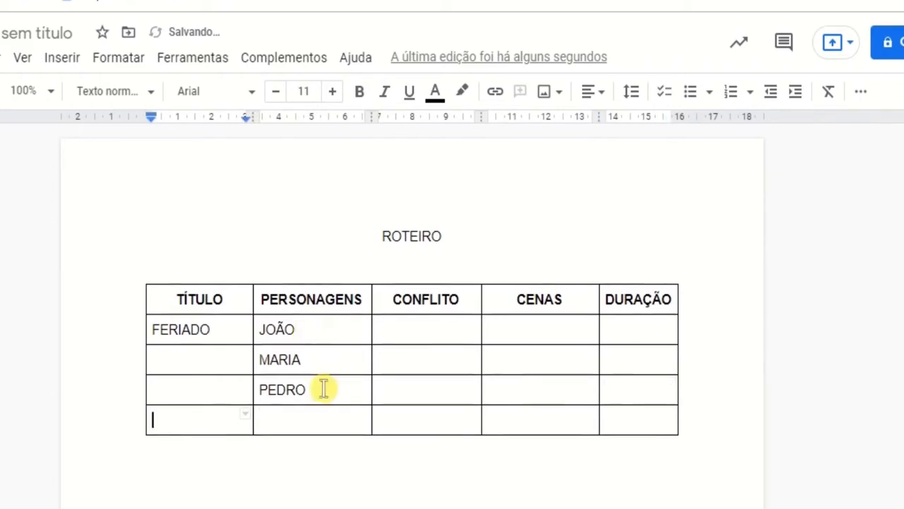
Step: Enter the fourth character's first name in the last row under PERSONAGENS and ESCOLA FECHADA in the first cell under CONFLITO
{"action": "left_click", "coordinate": [295, 424]}
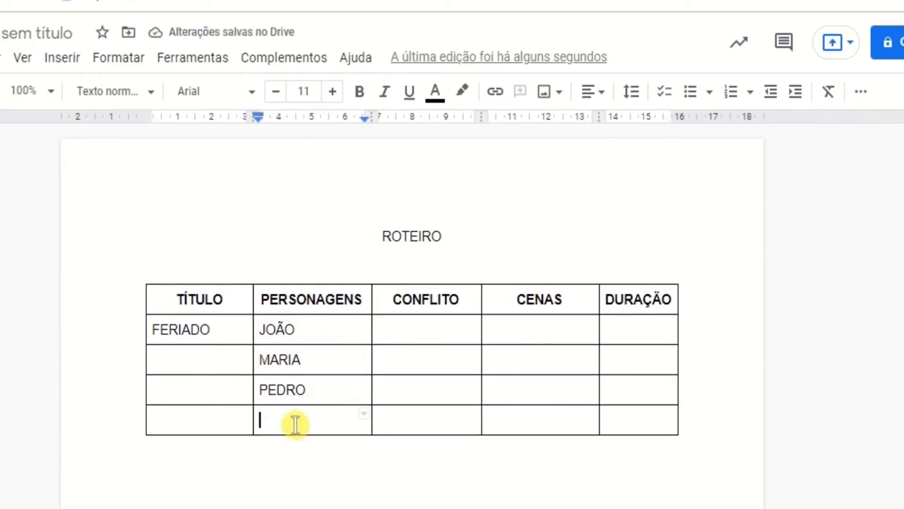
{"action": "type", "text": "MÔNICA"}
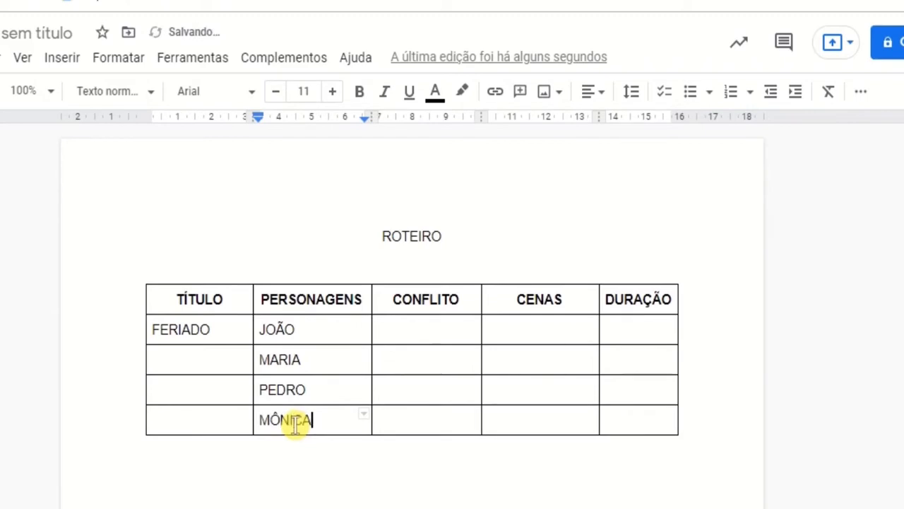
{"action": "left_click", "coordinate": [440, 326]}
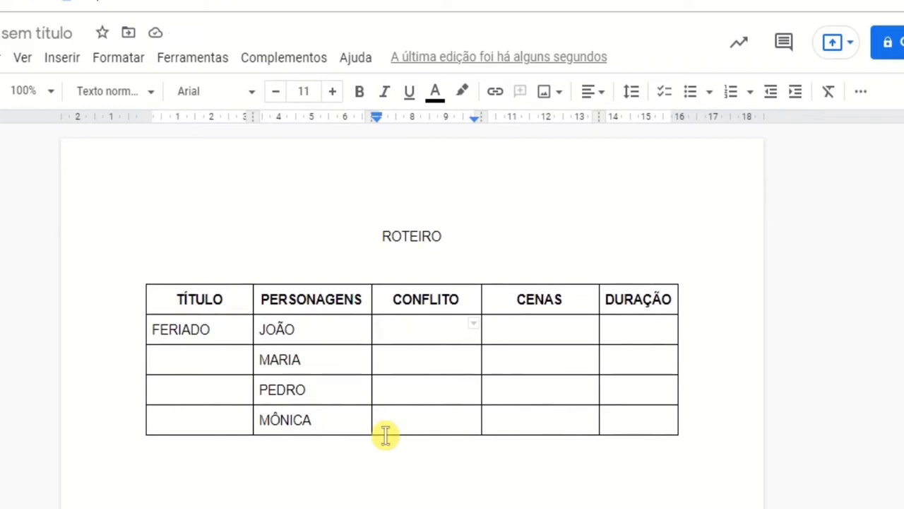
{"action": "type", "text": "ESCOLA FECHADA"}
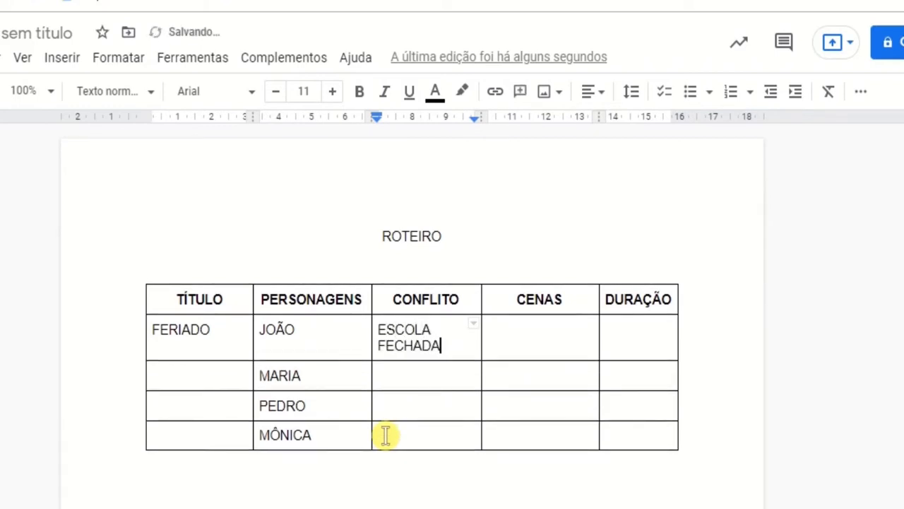
Step: Fill the first two cells under CENAS with ESCOLA and PARQUE, one per row
{"action": "left_click", "coordinate": [522, 333]}
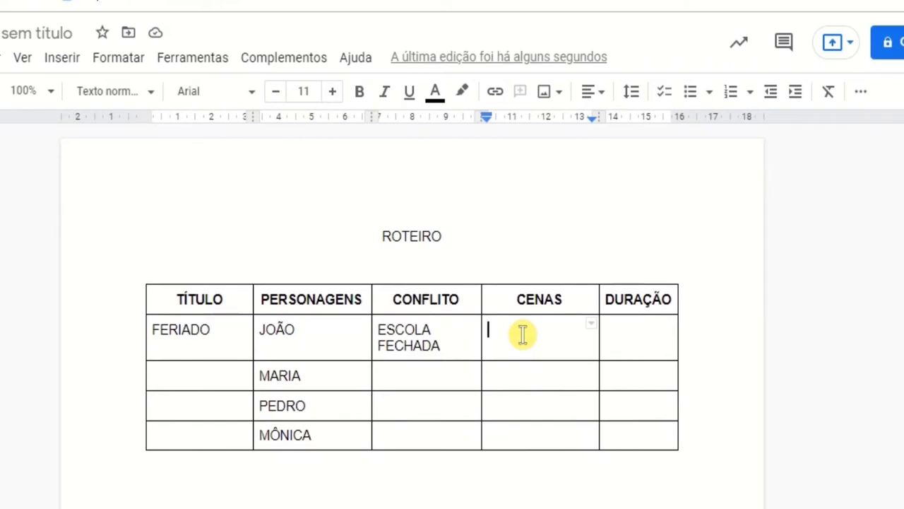
{"action": "type", "text": "ESCOLA"}
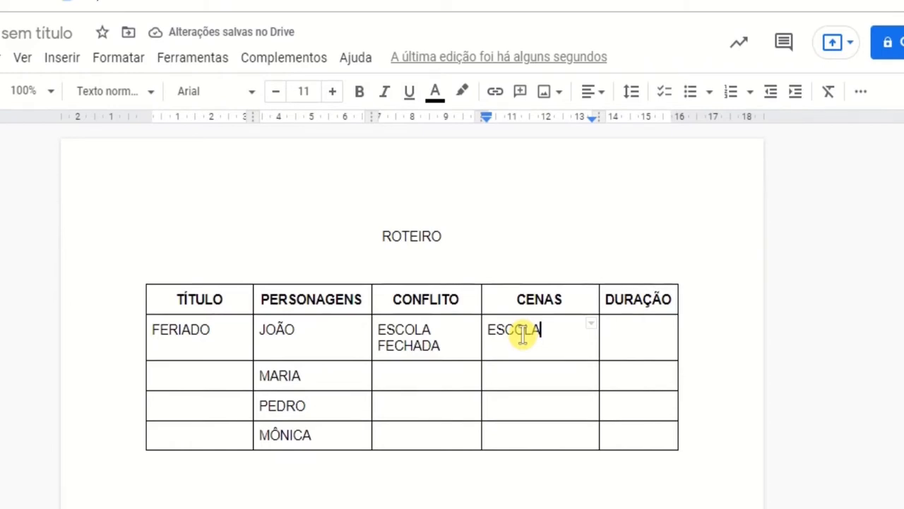
{"action": "left_click", "coordinate": [531, 384]}
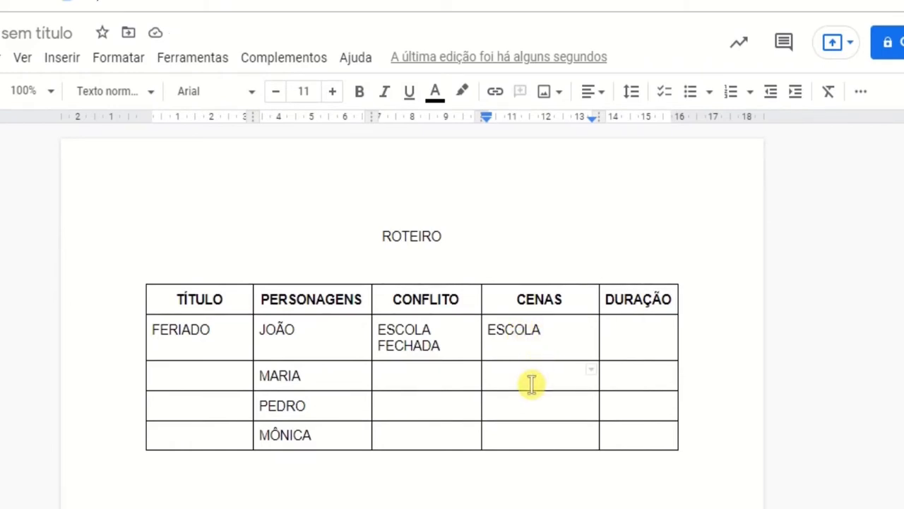
{"action": "type", "text": "PARQUE"}
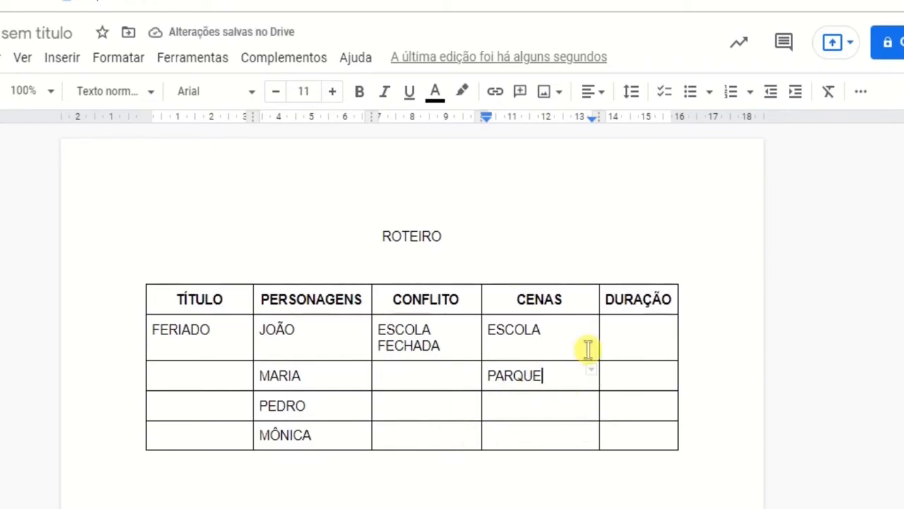
Step: Enter 5 MIN as the duration in the first cell under DURAÇÃO
{"action": "left_click", "coordinate": [635, 334]}
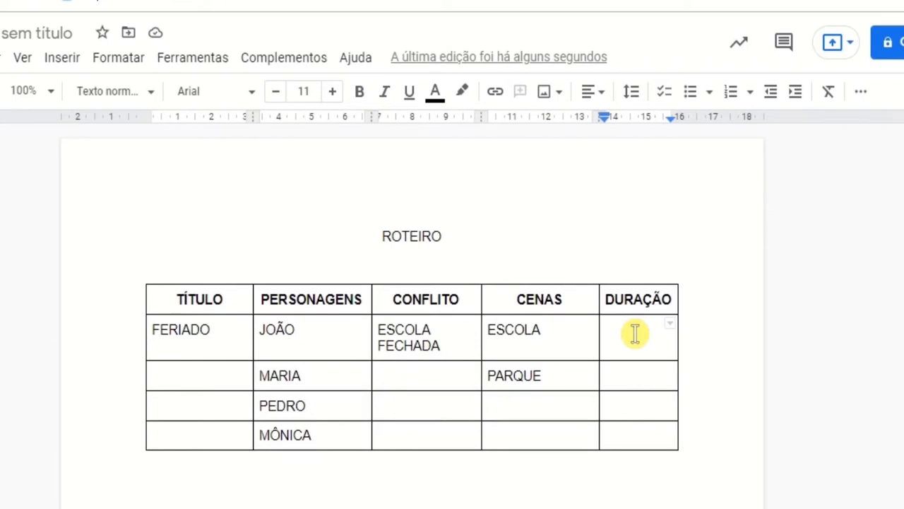
{"action": "type", "text": "5 M"}
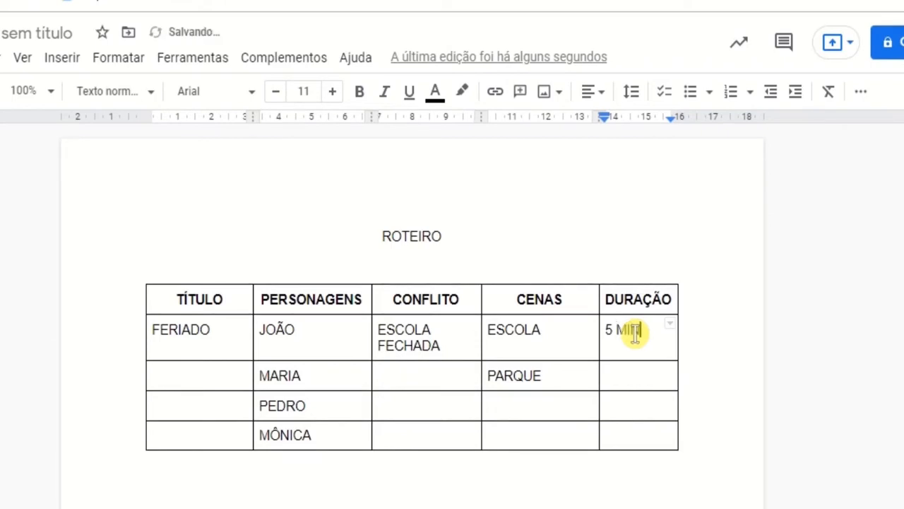
{"action": "type", "text": "IN"}
{"action": "left_click", "coordinate": [706, 419]}
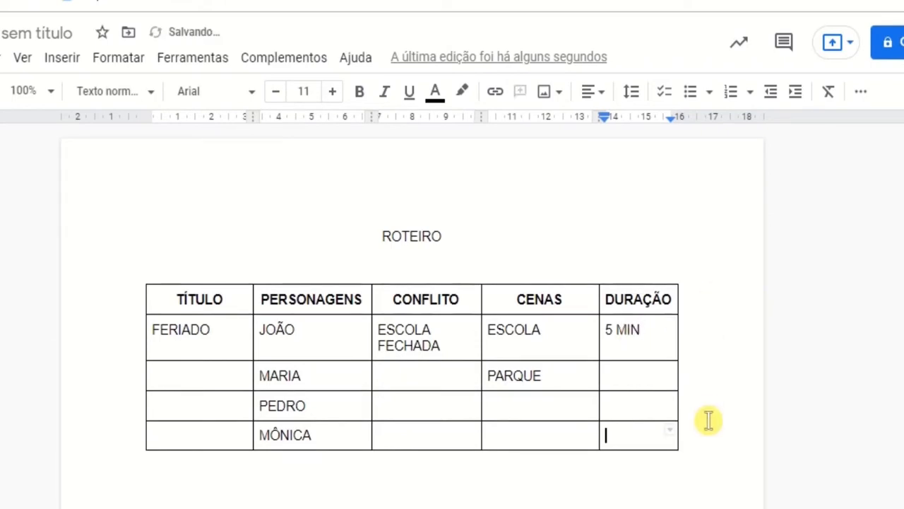
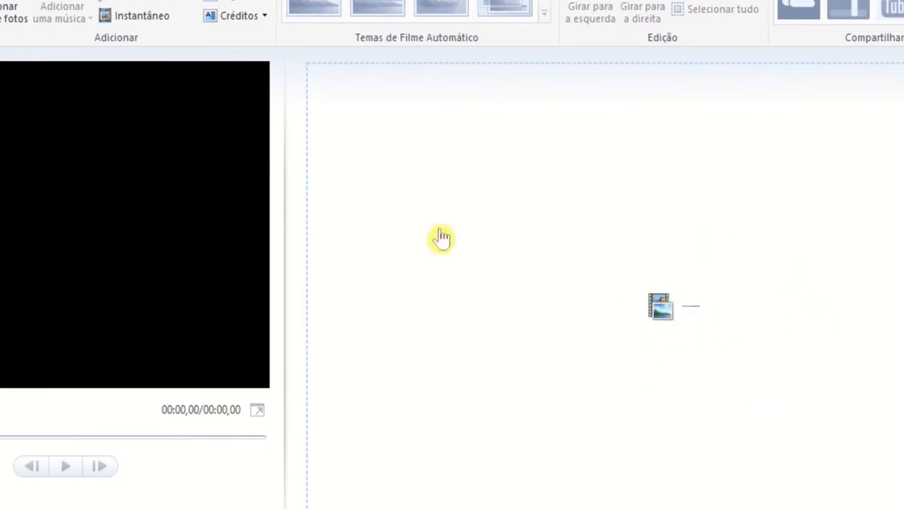
Step: Add all the photos in the folder to the movie project
{"action": "left_click", "coordinate": [7, 14]}
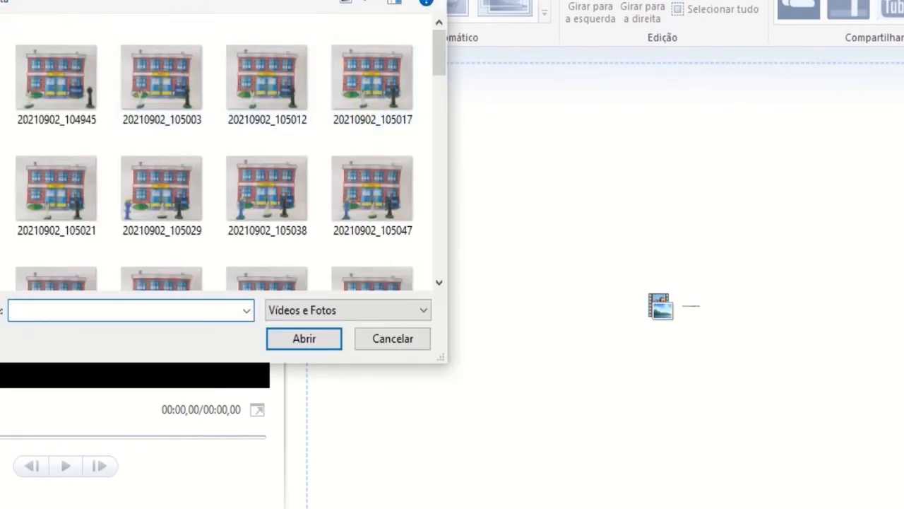
{"action": "left_click_drag", "start_coordinate": [440, 71], "coordinate": [422, 50]}
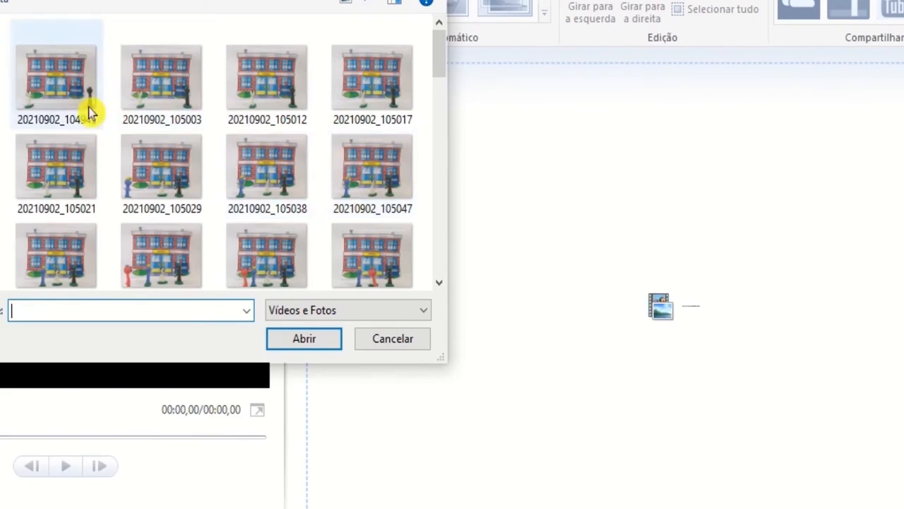
{"action": "left_click", "coordinate": [62, 93]}
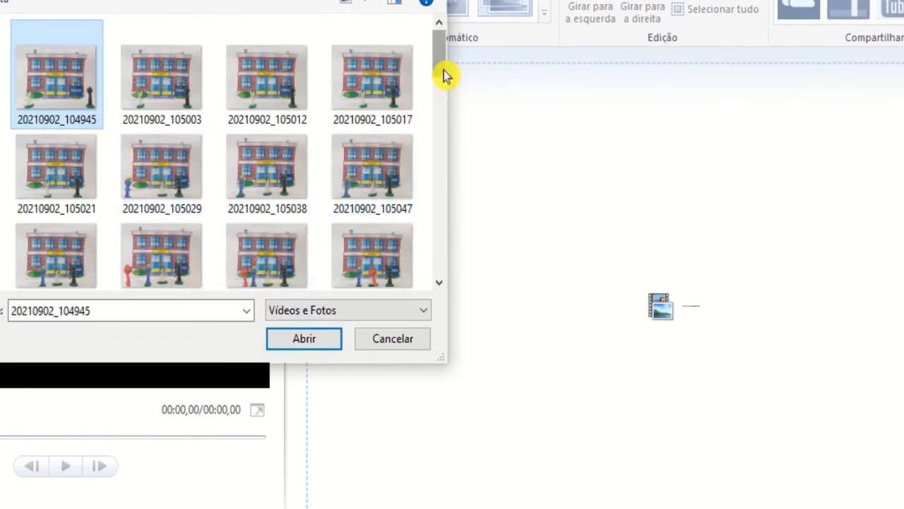
{"action": "left_click", "coordinate": [311, 33]}
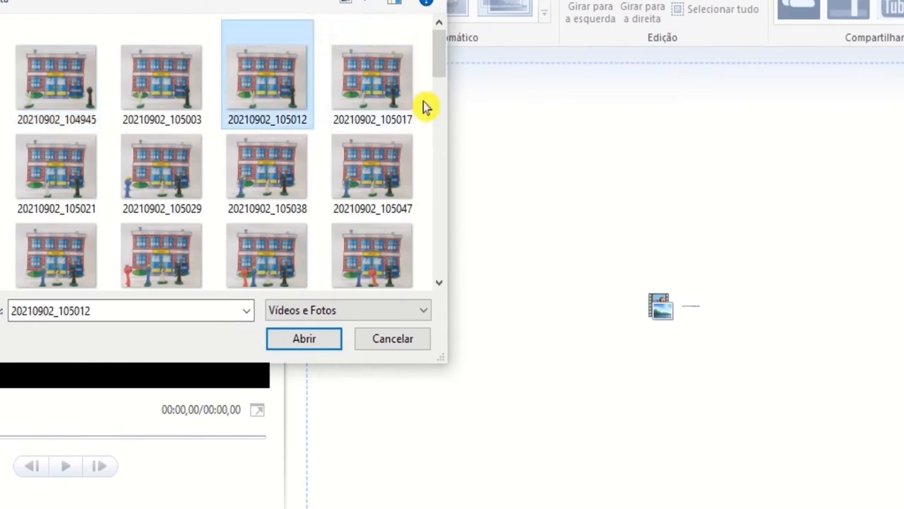
{"action": "left_click_drag", "start_coordinate": [425, 94], "coordinate": [96, 206]}
{"action": "left_click", "coordinate": [106, 237]}
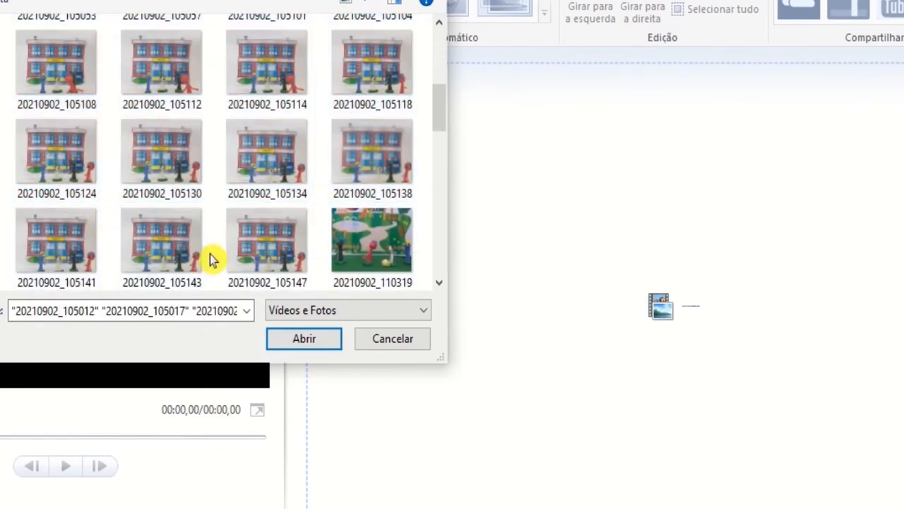
{"action": "left_click", "coordinate": [152, 157]}
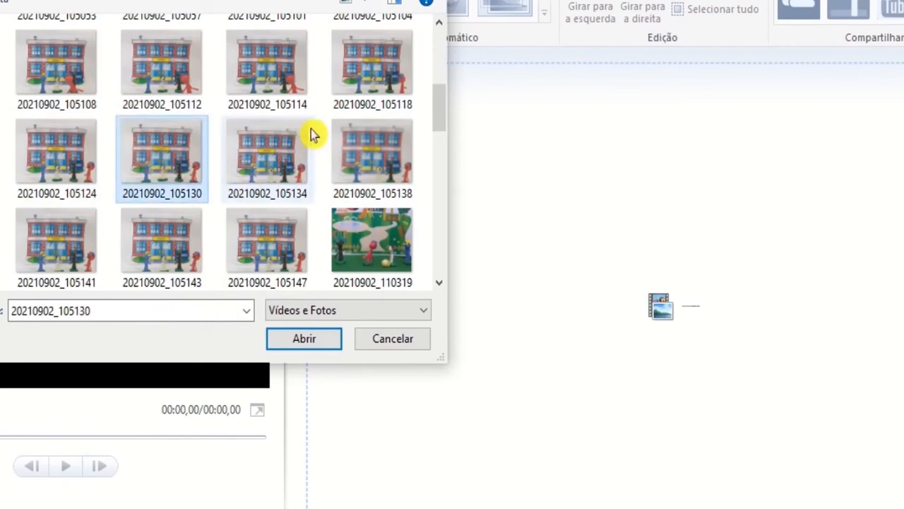
{"action": "key", "text": "ctrl+a"}
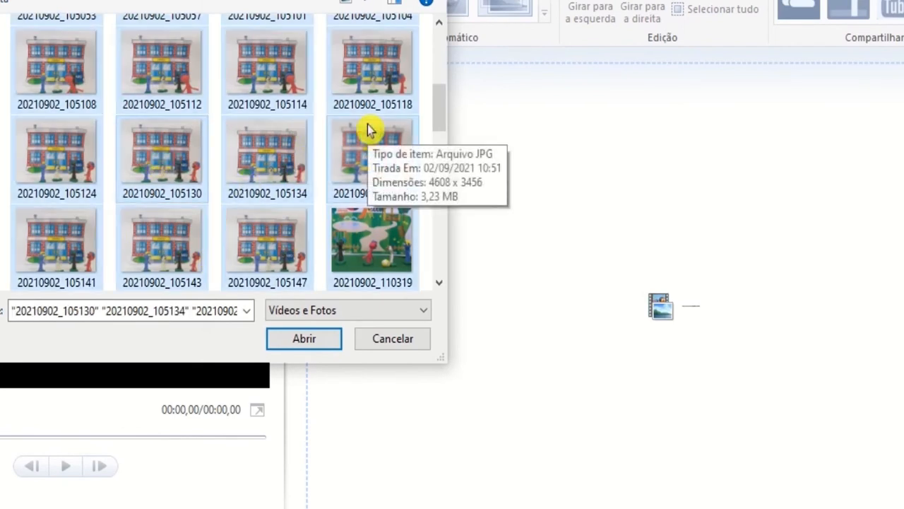
{"action": "left_click_drag", "start_coordinate": [436, 105], "coordinate": [440, 27]}
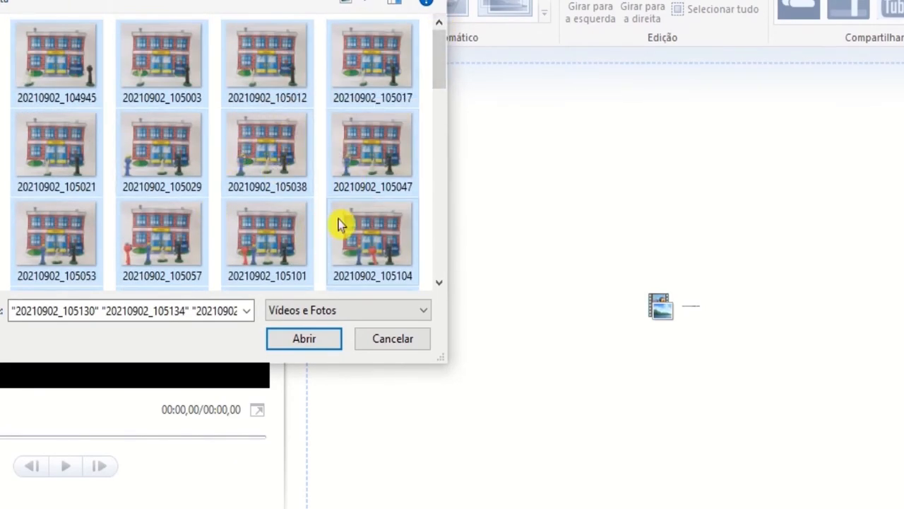
{"action": "left_click", "coordinate": [305, 339]}
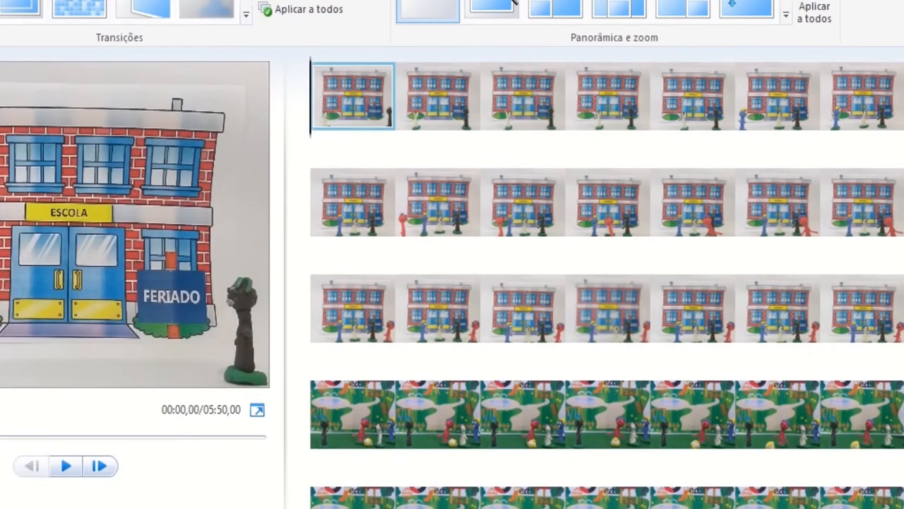
Step: Try the extra small and medium thumbnail sizes for the storyboard and return it to small icons
{"action": "left_click", "coordinate": [79, 0]}
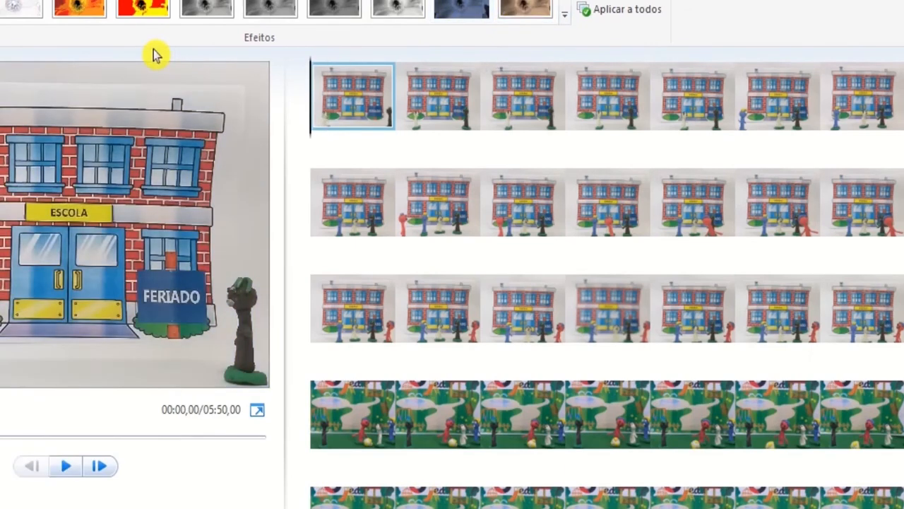
{"action": "left_click", "coordinate": [125, 0]}
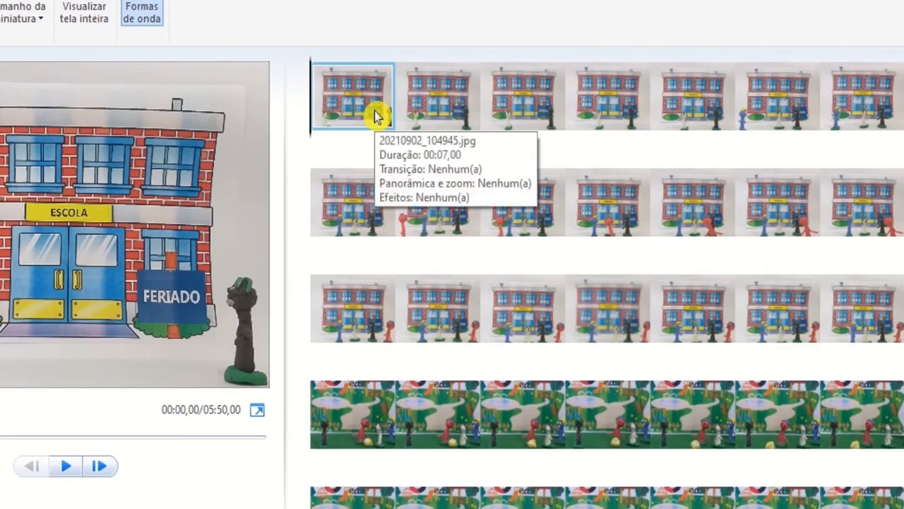
{"action": "left_click", "coordinate": [44, 20]}
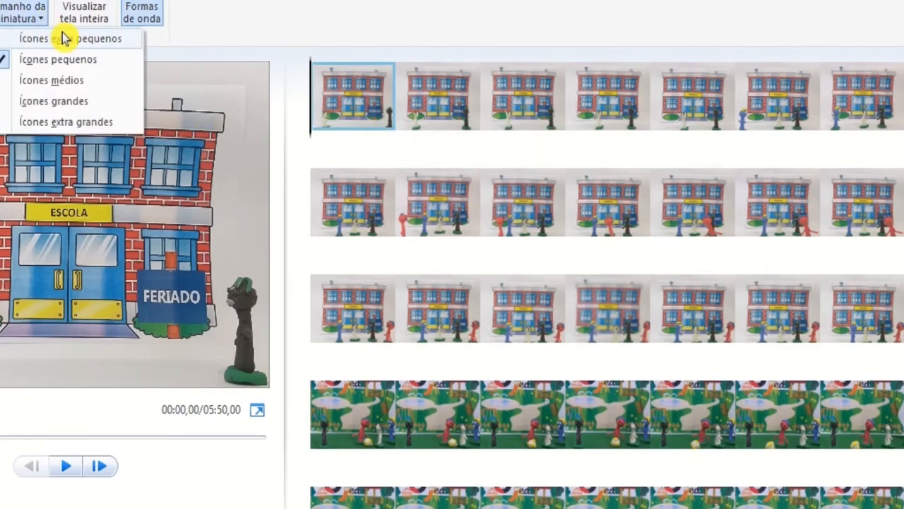
{"action": "left_click", "coordinate": [63, 39]}
{"action": "left_click", "coordinate": [46, 17]}
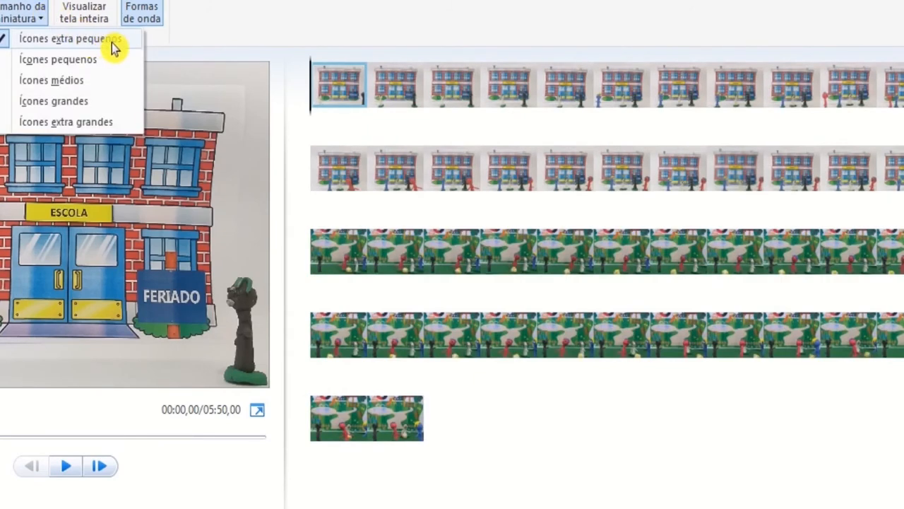
{"action": "left_click", "coordinate": [89, 81]}
{"action": "left_click", "coordinate": [40, 17]}
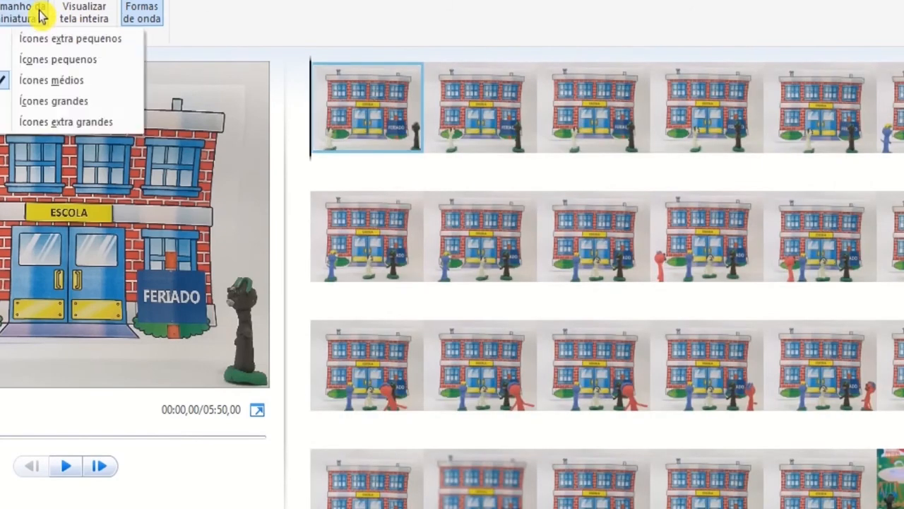
{"action": "left_click", "coordinate": [72, 60]}
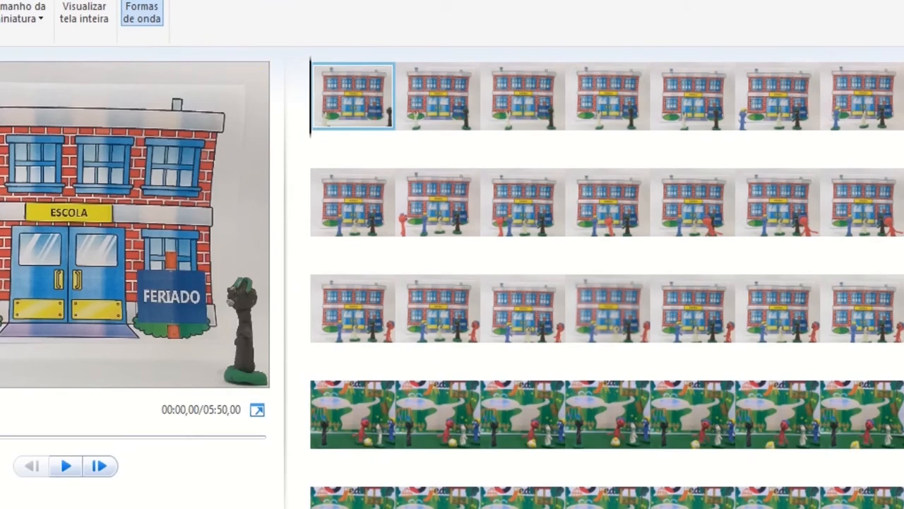
Step: Play the movie from the first photo and pause it at the third photo to check the pacing
{"action": "left_click", "coordinate": [152, 0]}
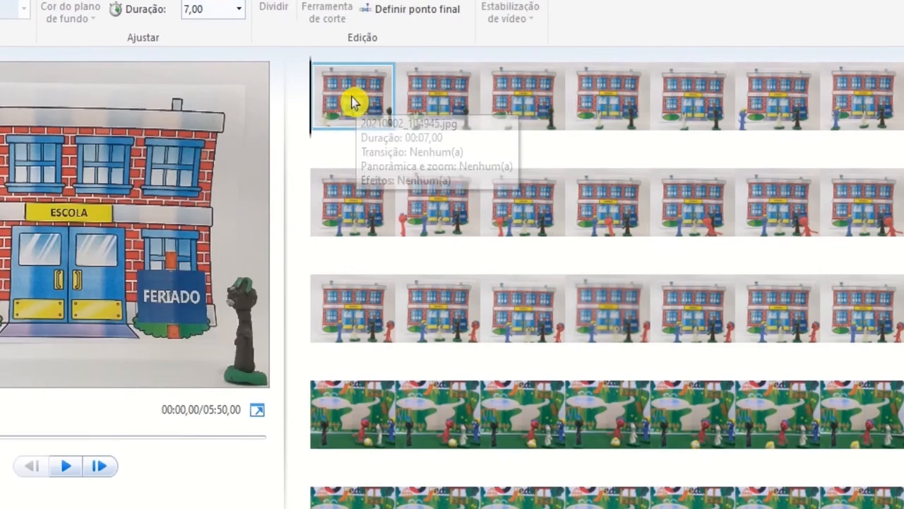
{"action": "left_click", "coordinate": [433, 101]}
{"action": "left_click", "coordinate": [373, 110]}
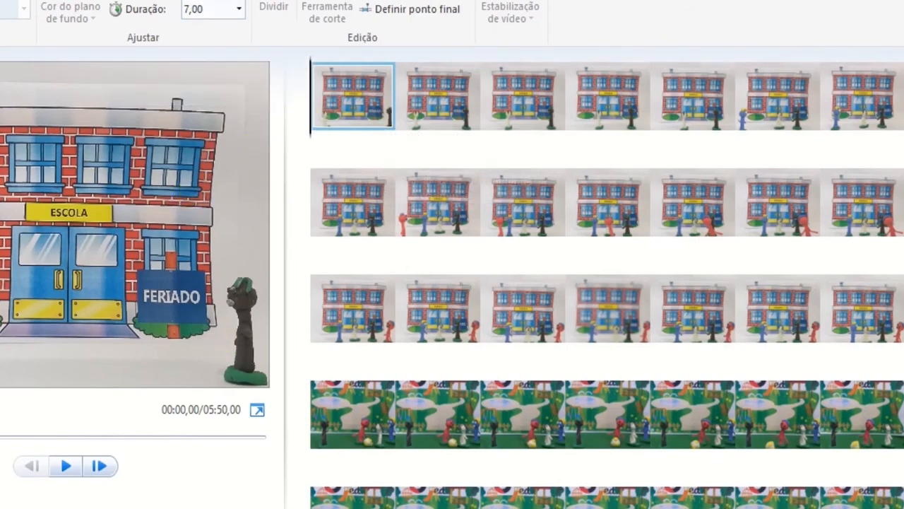
{"action": "left_click", "coordinate": [67, 468]}
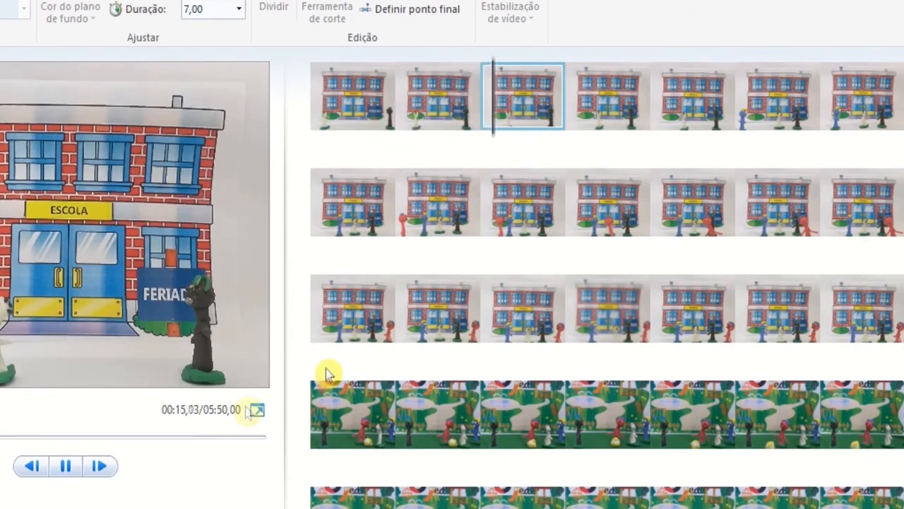
{"action": "left_click", "coordinate": [65, 466]}
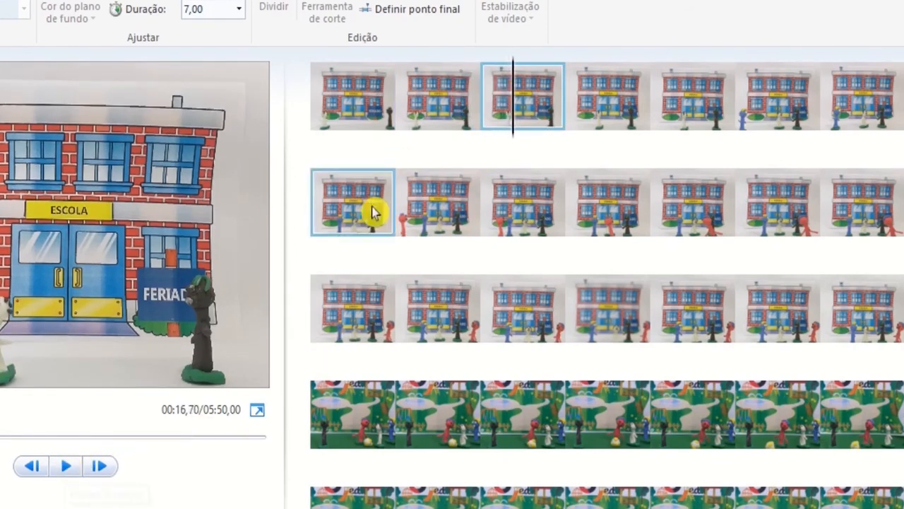
Step: Set the duration of each of the first three photos to 1,00 second
{"action": "left_click", "coordinate": [353, 91]}
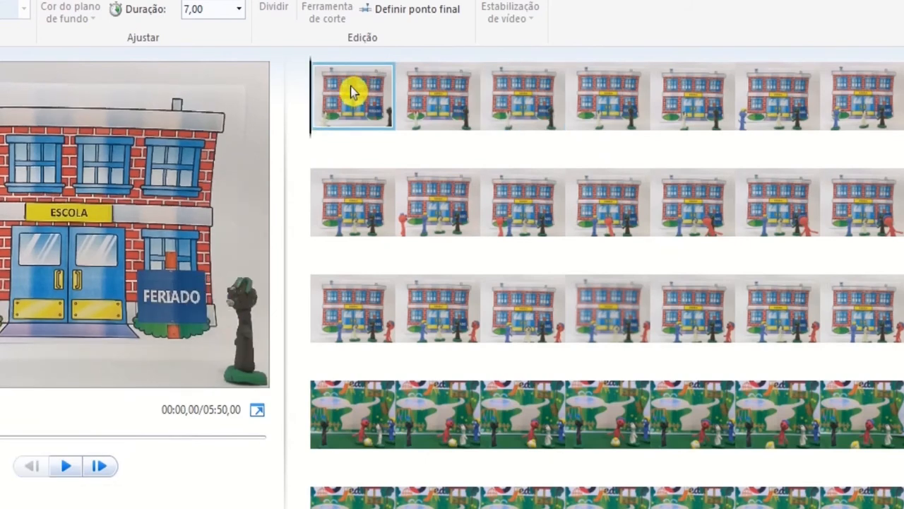
{"action": "left_click", "coordinate": [240, 15]}
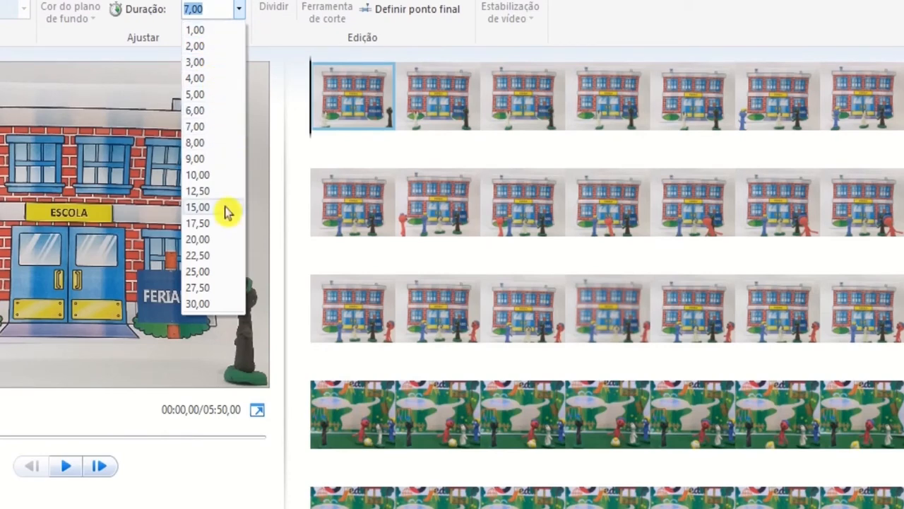
{"action": "left_click", "coordinate": [218, 39]}
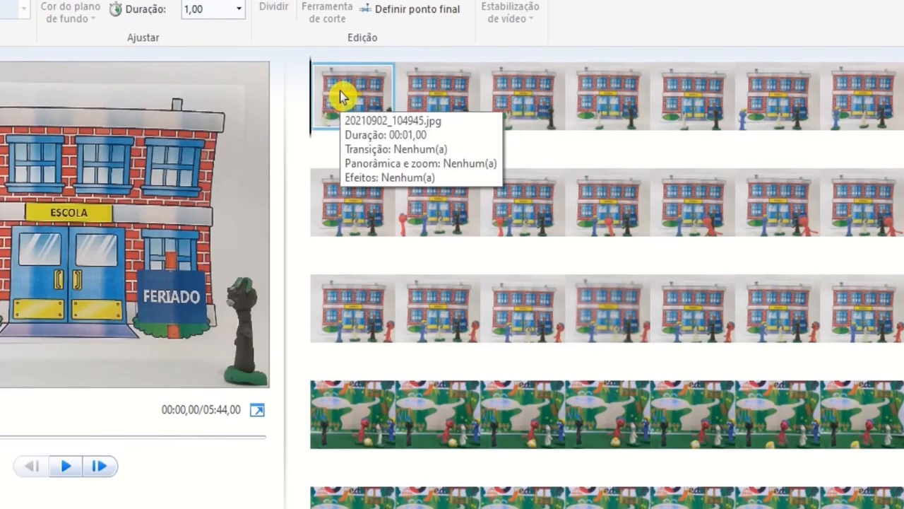
{"action": "left_click", "coordinate": [425, 94]}
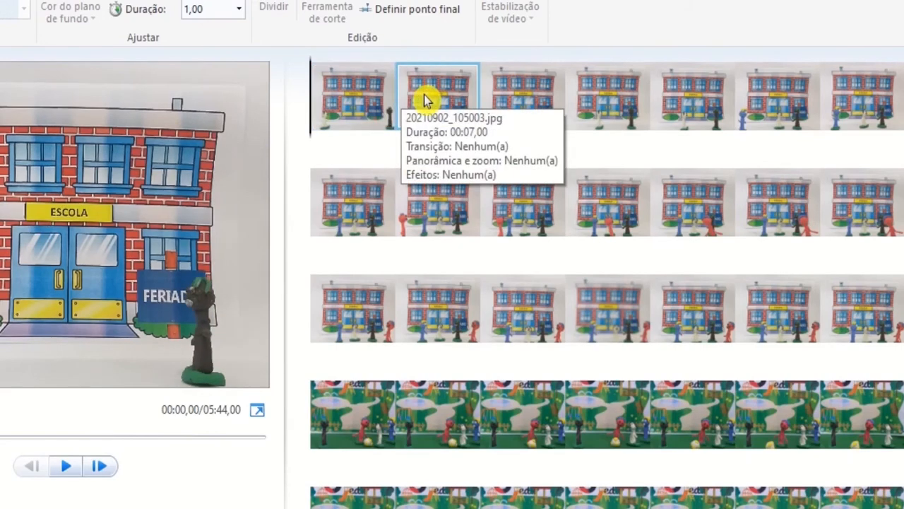
{"action": "left_click", "coordinate": [239, 10]}
{"action": "left_click", "coordinate": [230, 32]}
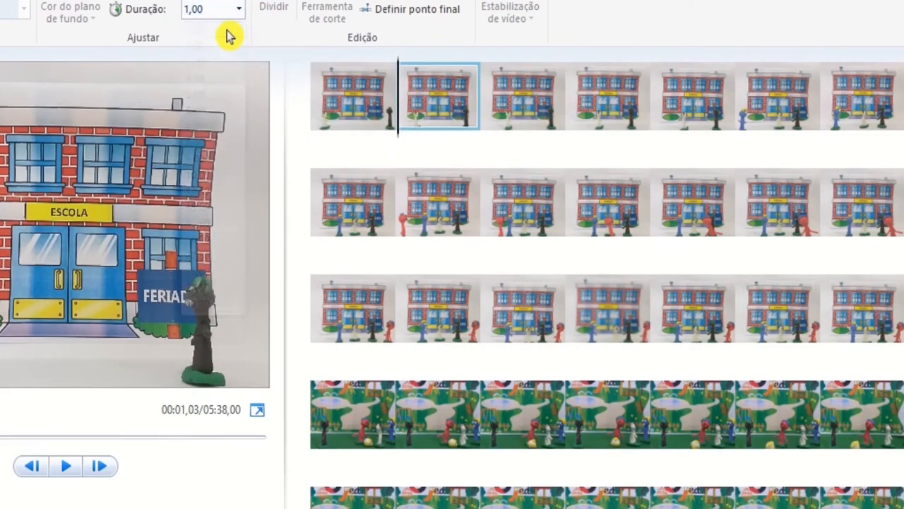
{"action": "left_click", "coordinate": [522, 101]}
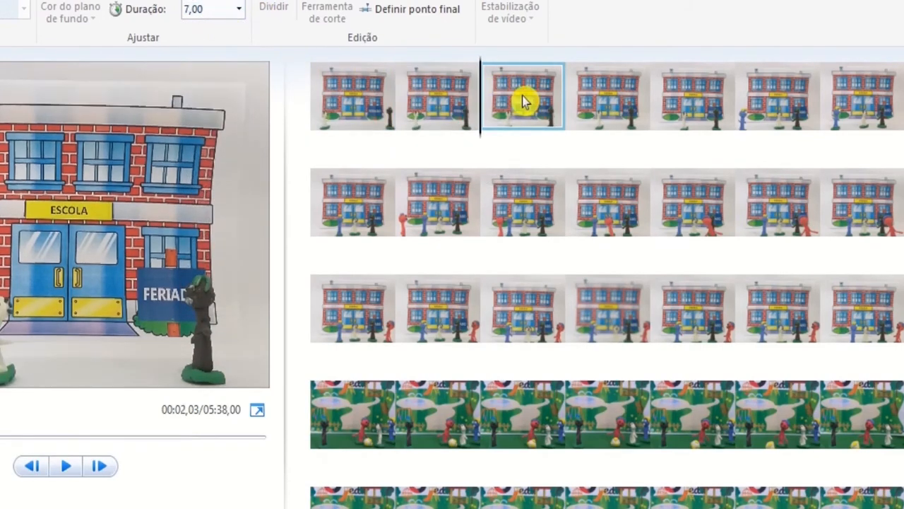
{"action": "left_click", "coordinate": [240, 11]}
{"action": "left_click", "coordinate": [229, 32]}
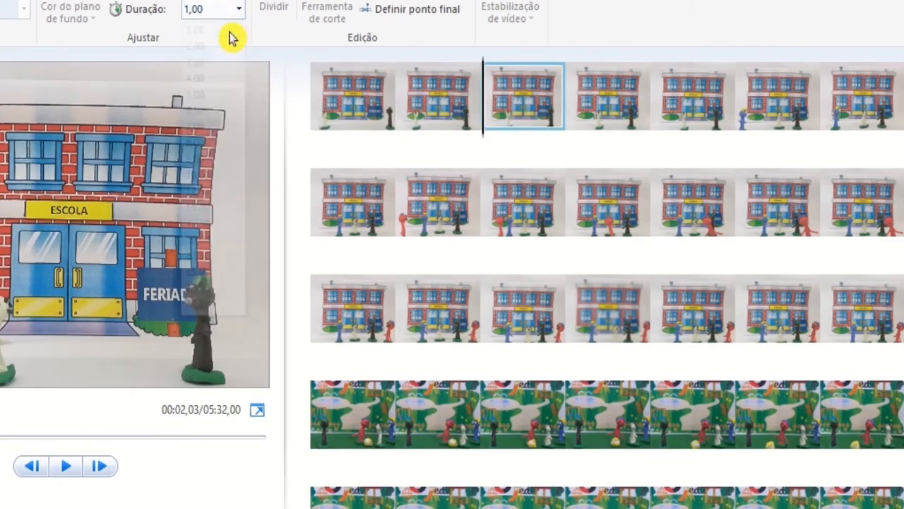
Step: Replay the movie from the first photo and pause it at the third photo to check the one-second timing
{"action": "left_click", "coordinate": [332, 111]}
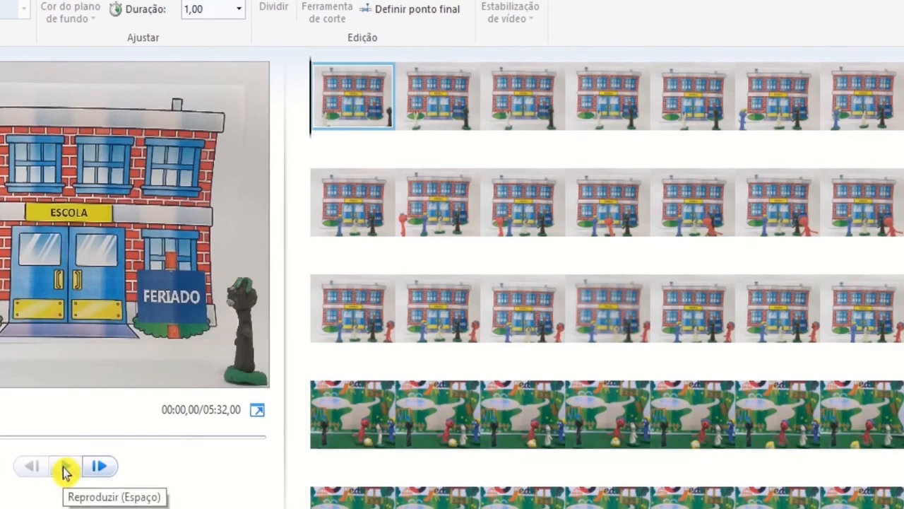
{"action": "left_click", "coordinate": [66, 468]}
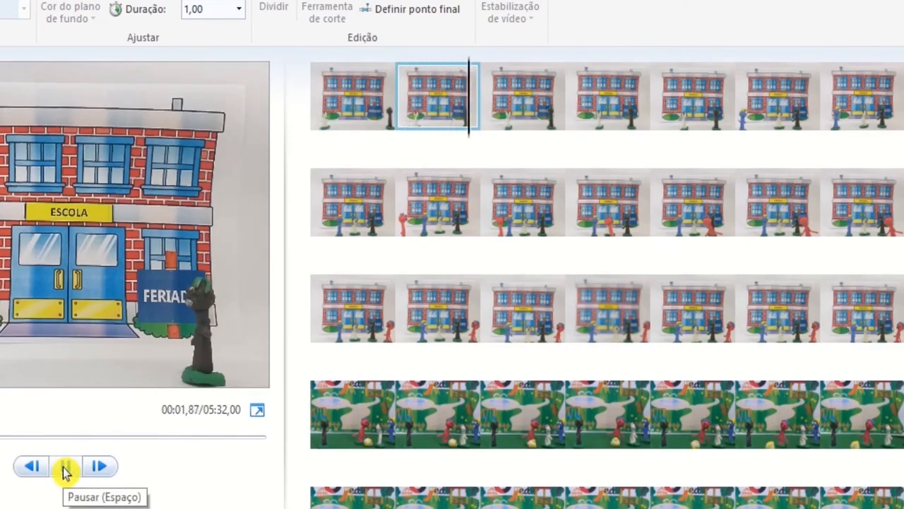
{"action": "left_click", "coordinate": [65, 470]}
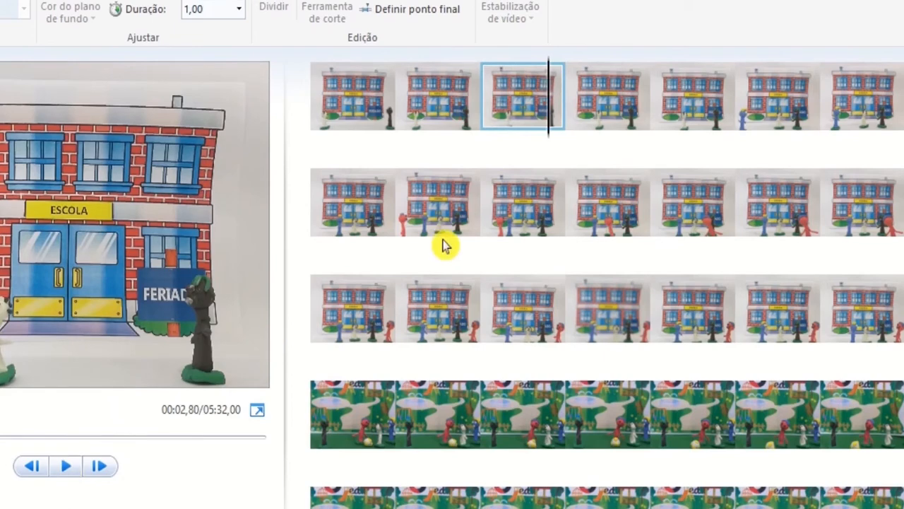
Step: Shorten the first and second photos to a duration of 0,30 second each
{"action": "left_click", "coordinate": [338, 100]}
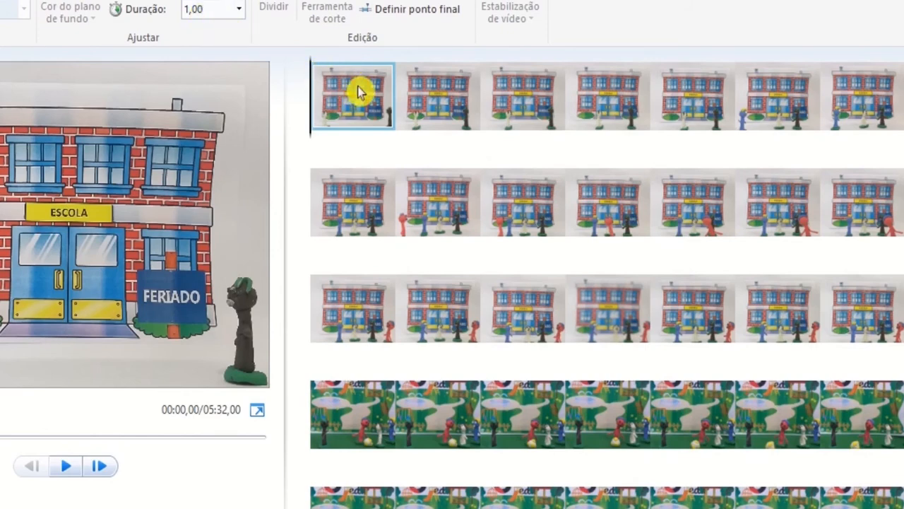
{"action": "left_click", "coordinate": [238, 10]}
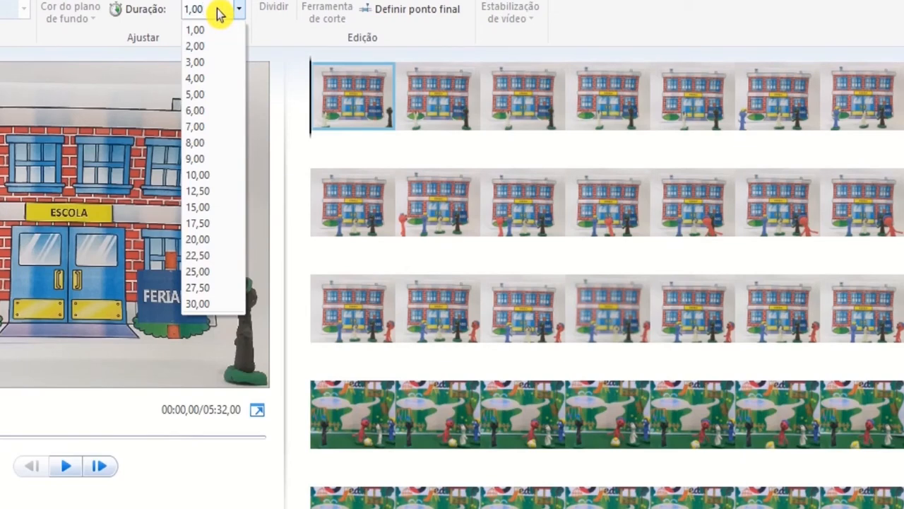
{"action": "key", "text": "BackSpace"}
{"action": "key", "text": "BackSpace"}
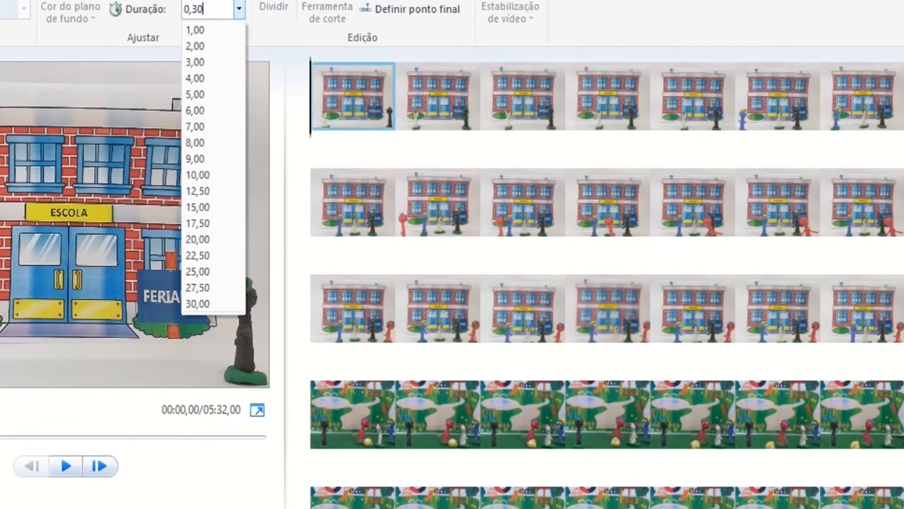
{"action": "left_click", "coordinate": [219, 8]}
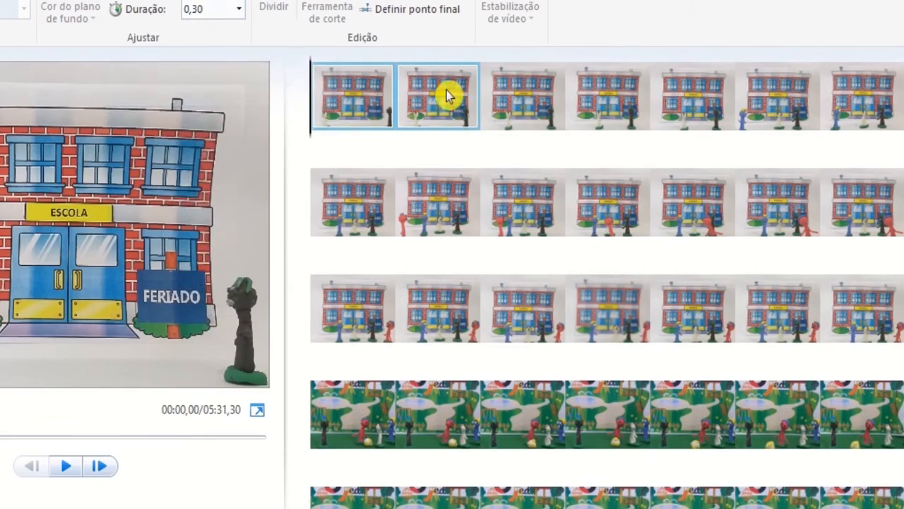
{"action": "left_click", "coordinate": [404, 75]}
{"action": "left_click", "coordinate": [214, 8]}
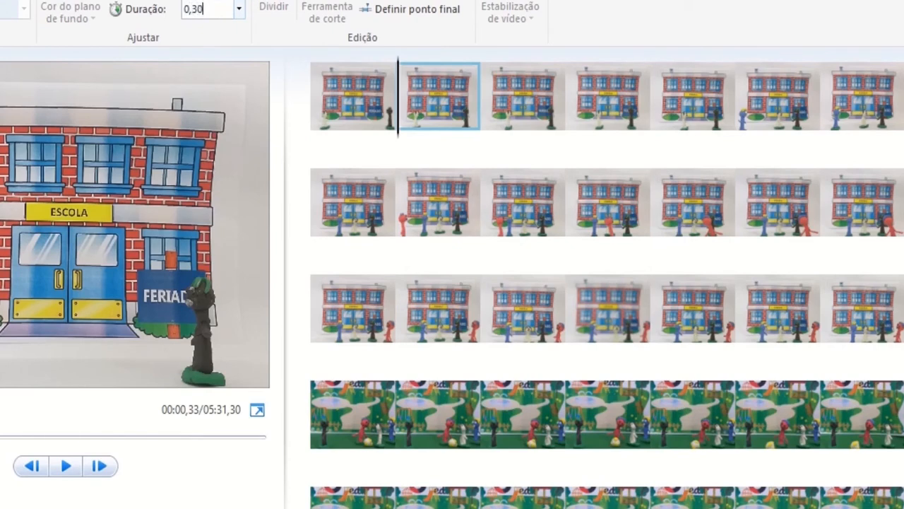
{"action": "left_click", "coordinate": [522, 102]}
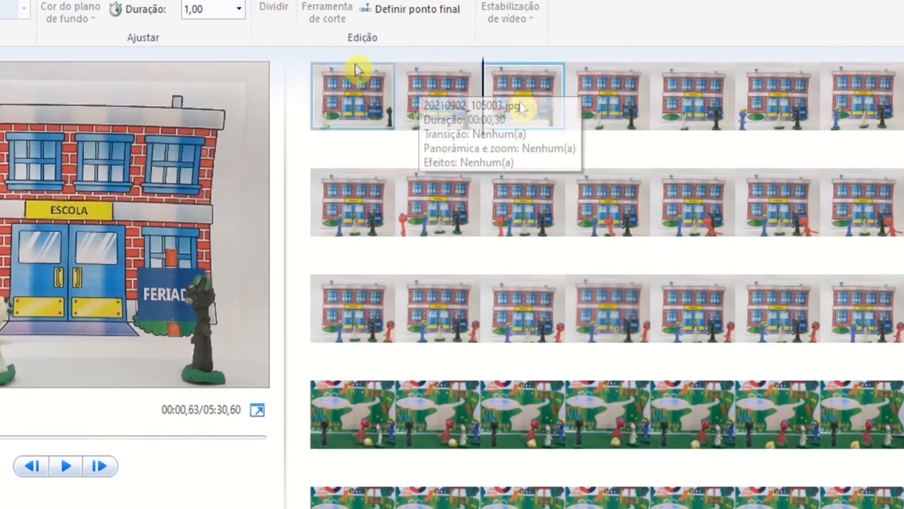
Step: Set the duration of the third photo to 0,30 second
{"action": "left_click", "coordinate": [212, 9]}
{"action": "type", "text": "0,30"}
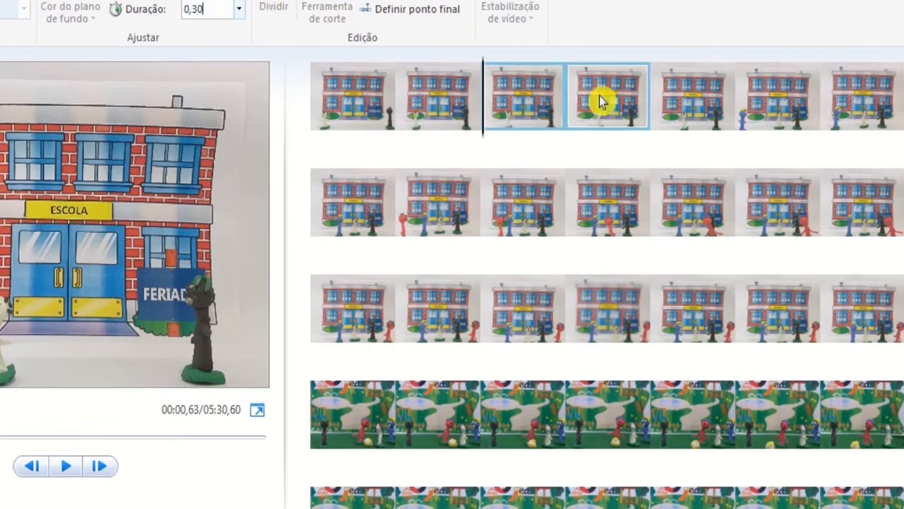
{"action": "left_click", "coordinate": [601, 101]}
Step: Replay the movie from the first photo and pause it at the fourth photo to check the shortened timing
{"action": "left_click", "coordinate": [357, 104]}
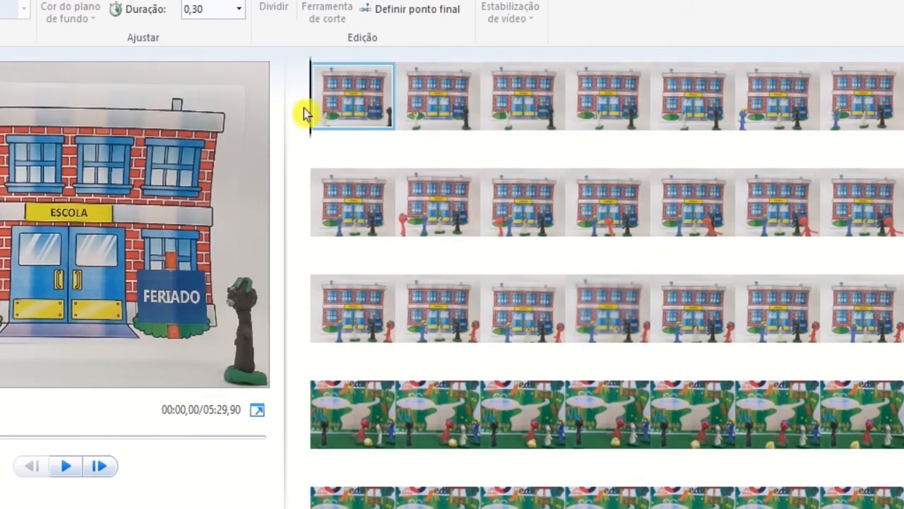
{"action": "left_click", "coordinate": [64, 466]}
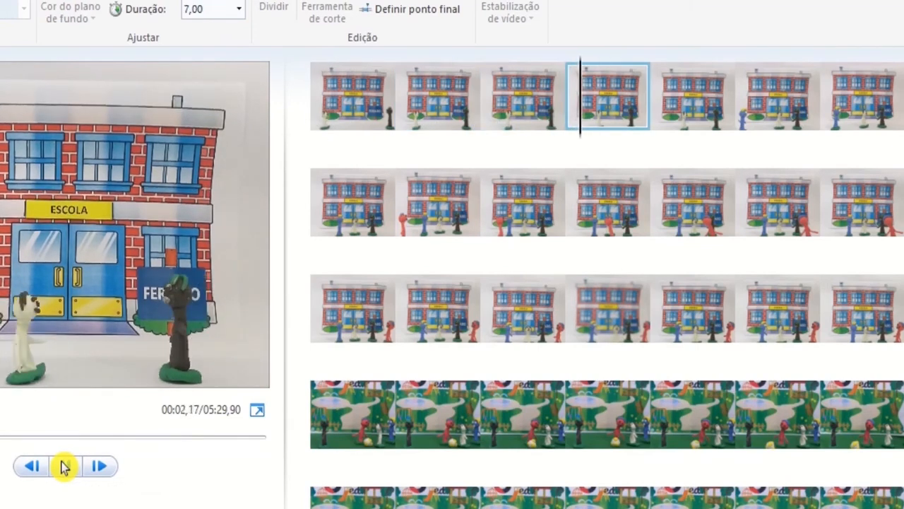
{"action": "left_click", "coordinate": [66, 466]}
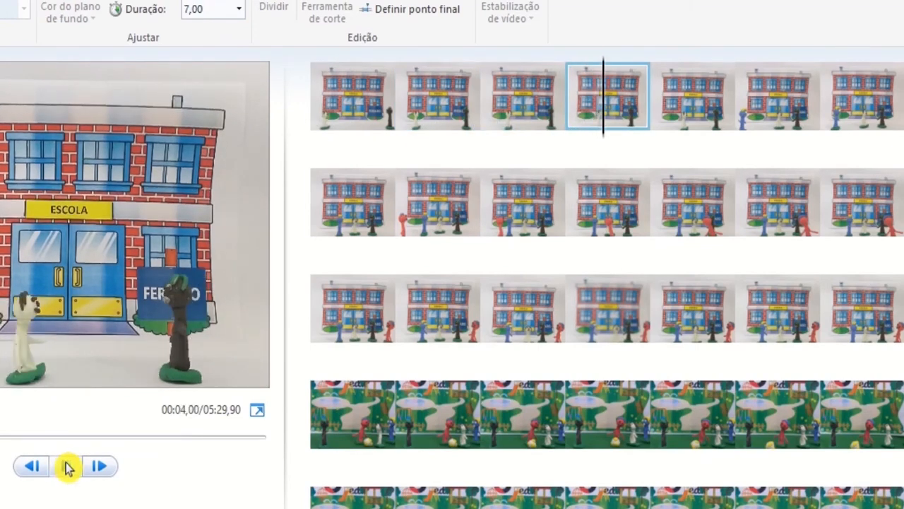
Step: Select all the photos of the movie and set their duration to 0,30 second
{"action": "left_click", "coordinate": [353, 103]}
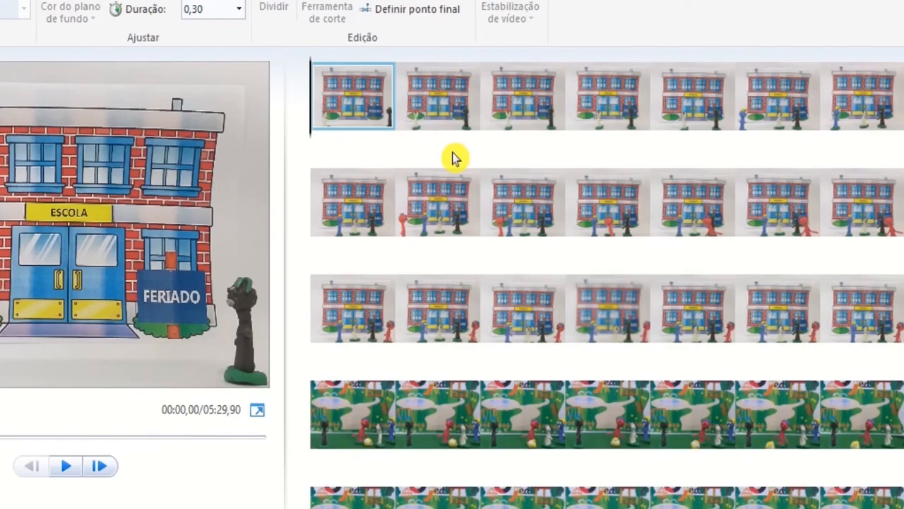
{"action": "key", "text": "ctrl+a"}
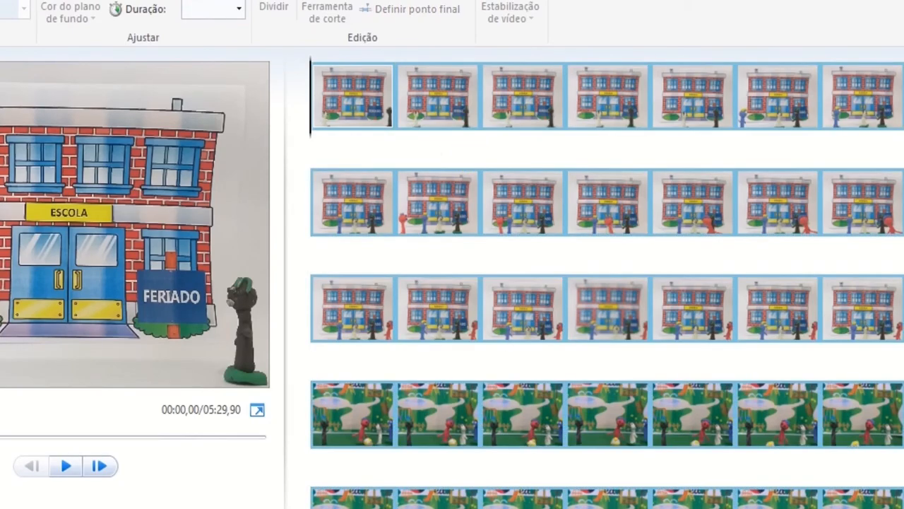
{"action": "scroll", "coordinate": [607, 277], "scroll_direction": "down", "scroll_amount": 3}
{"action": "scroll", "coordinate": [607, 277], "scroll_direction": "up", "scroll_amount": 3}
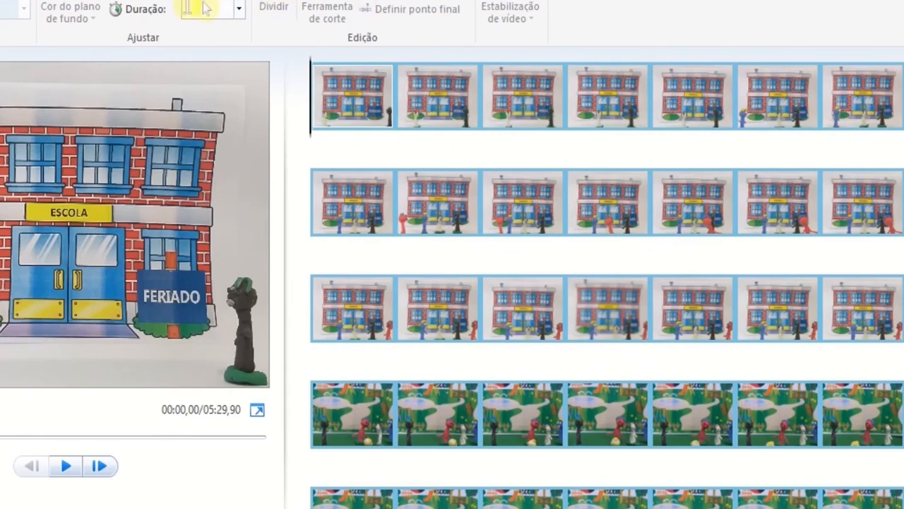
{"action": "left_click", "coordinate": [240, 14]}
{"action": "left_click", "coordinate": [240, 14]}
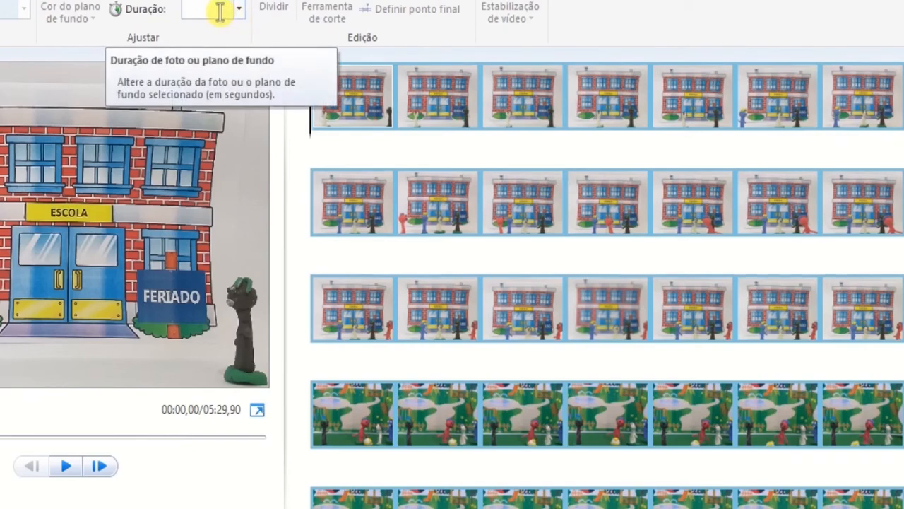
{"action": "left_click", "coordinate": [220, 11]}
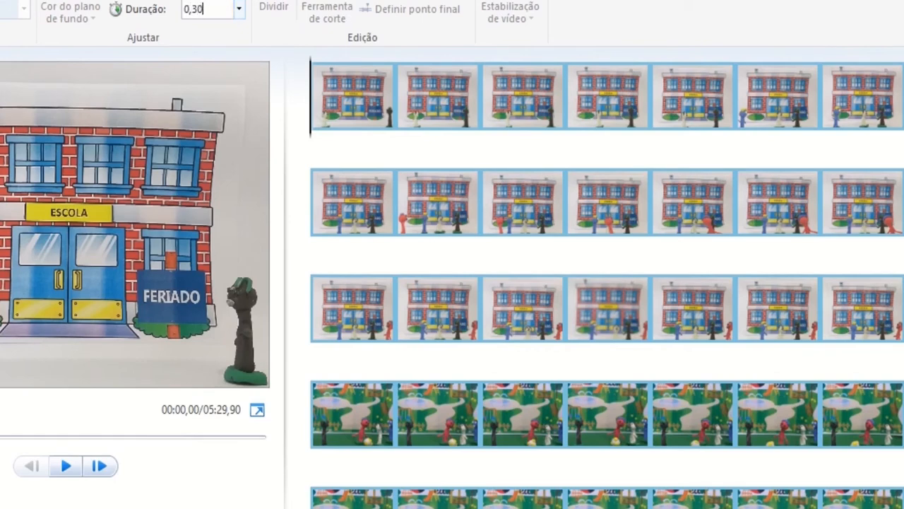
{"action": "key", "text": "Return"}
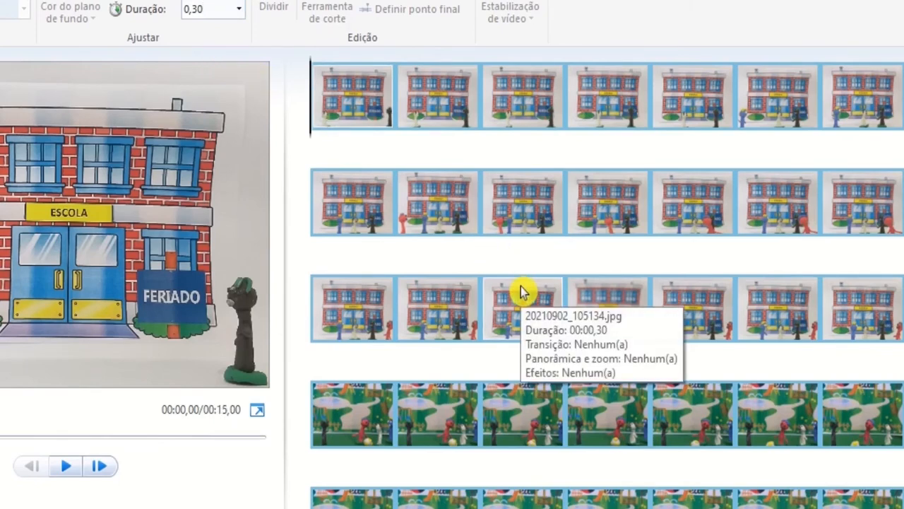
Step: Check the duration of several individual photos in the playground scene
{"action": "left_click", "coordinate": [698, 408]}
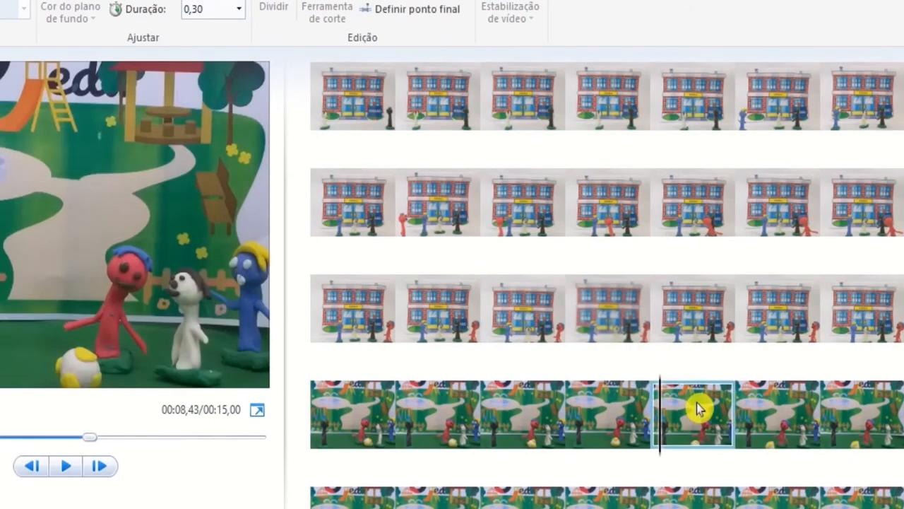
{"action": "left_click", "coordinate": [827, 416]}
{"action": "left_click", "coordinate": [535, 507]}
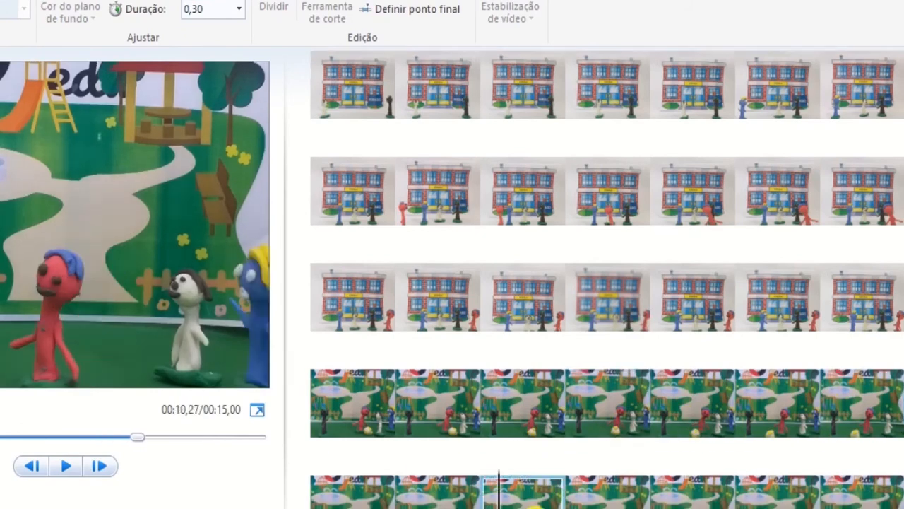
Step: Play the whole movie from the first photo through to the end to check the new pacing
{"action": "left_click", "coordinate": [339, 99]}
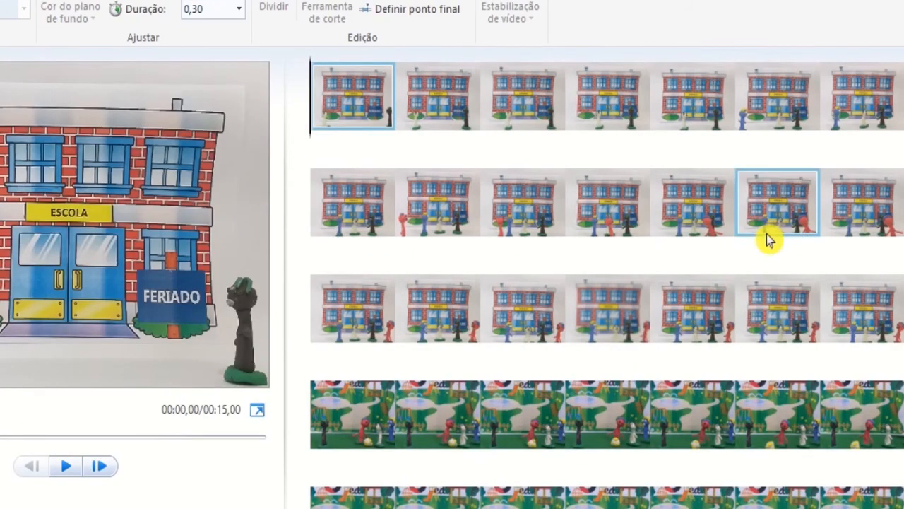
{"action": "left_click", "coordinate": [66, 466]}
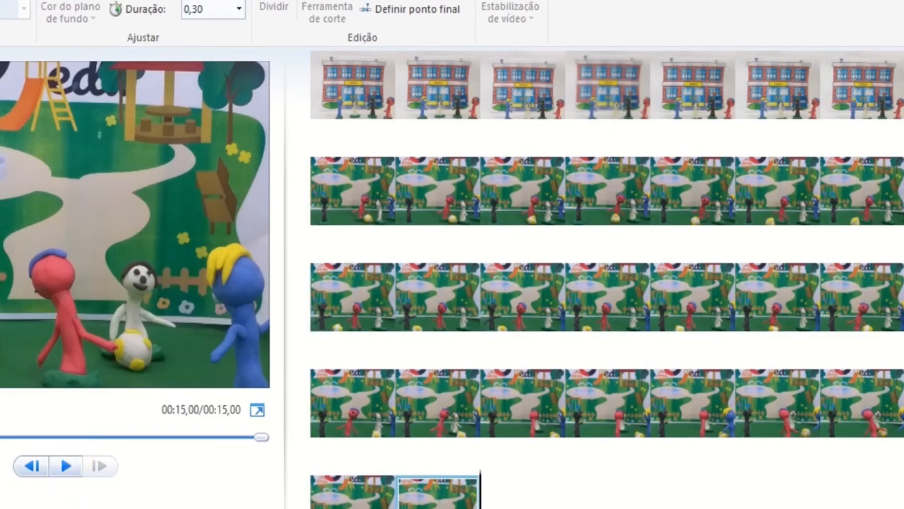
{"action": "scroll", "coordinate": [606, 277], "scroll_direction": "up", "scroll_amount": 3}
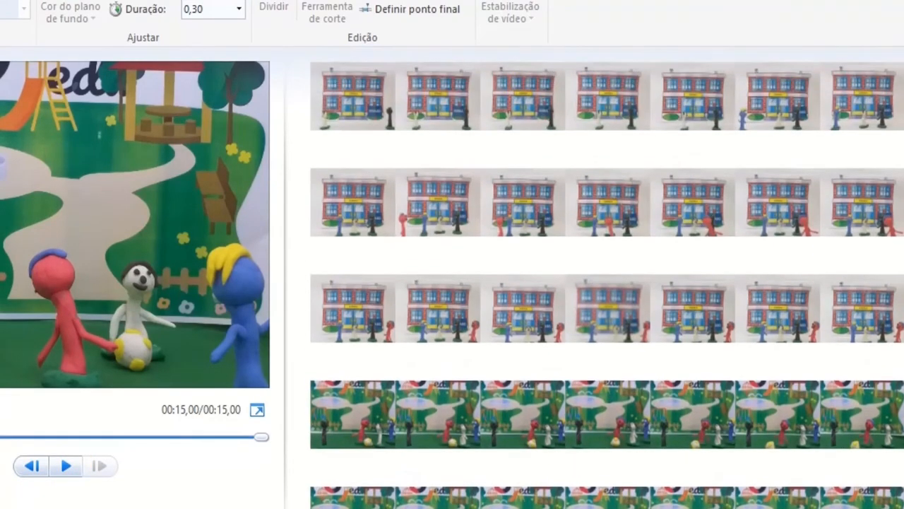
Step: Look through the photos of the school scene and compare the blurred one in the third row with its neighbours
{"action": "left_click", "coordinate": [355, 112]}
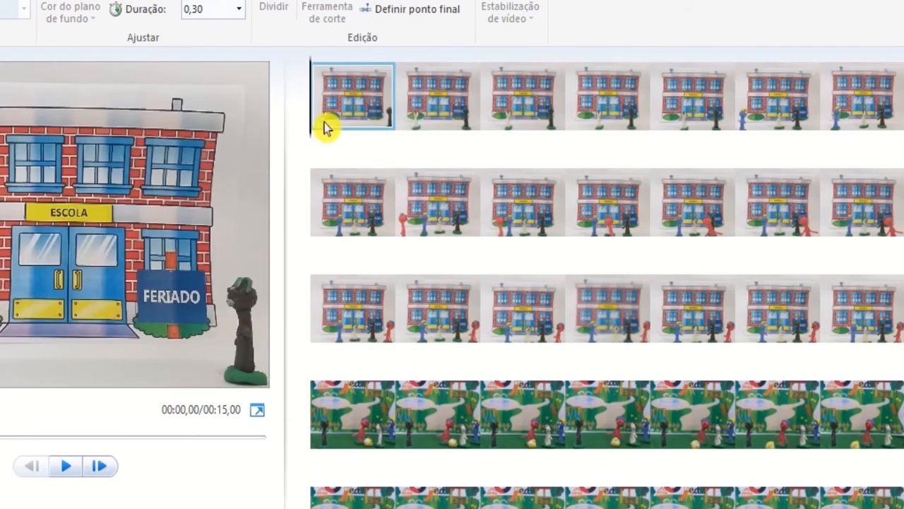
{"action": "left_click", "coordinate": [523, 201]}
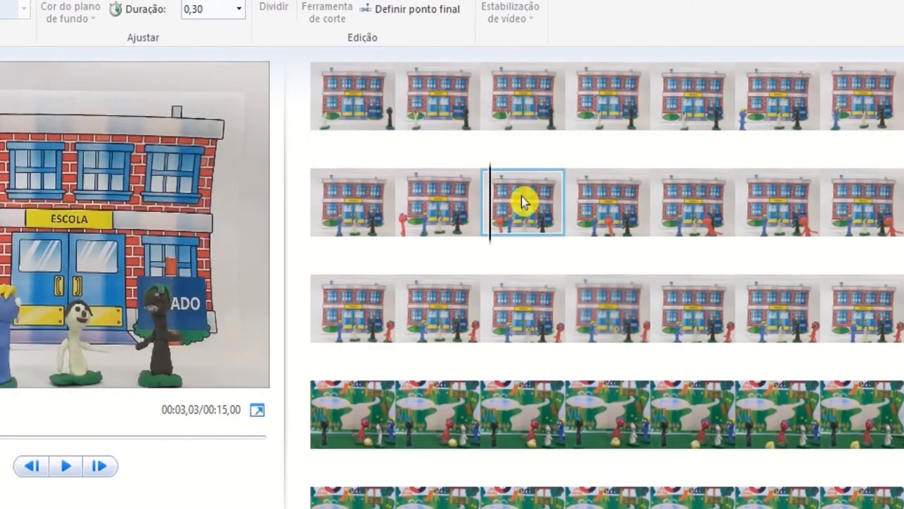
{"action": "left_click", "coordinate": [630, 210]}
{"action": "left_click", "coordinate": [675, 206]}
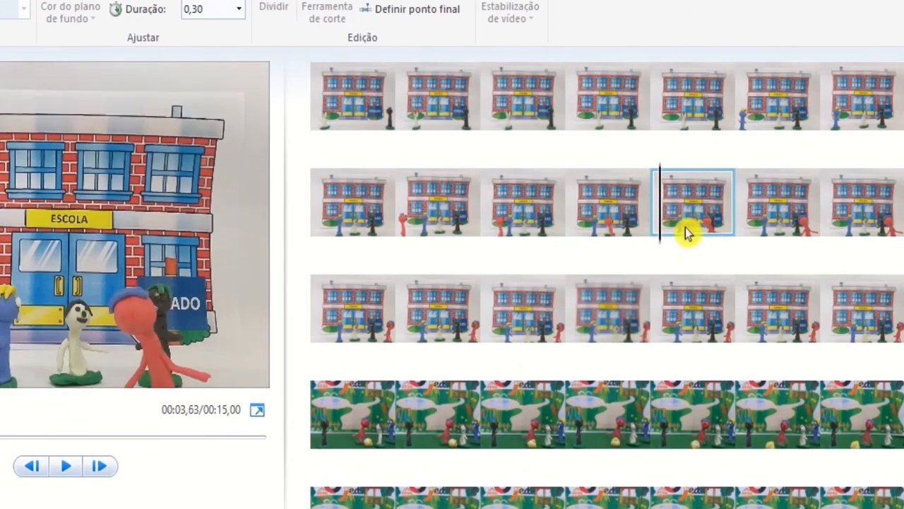
{"action": "left_click", "coordinate": [702, 299]}
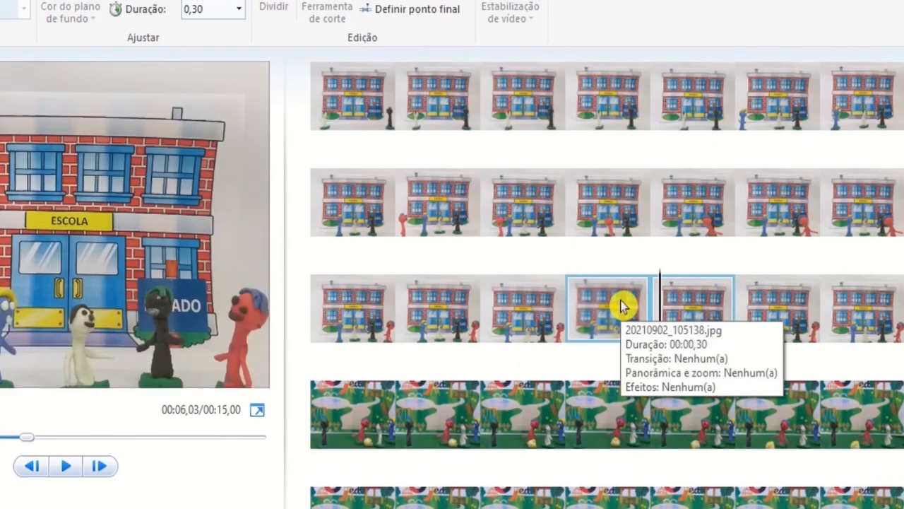
{"action": "left_click", "coordinate": [586, 317]}
{"action": "left_click", "coordinate": [537, 317]}
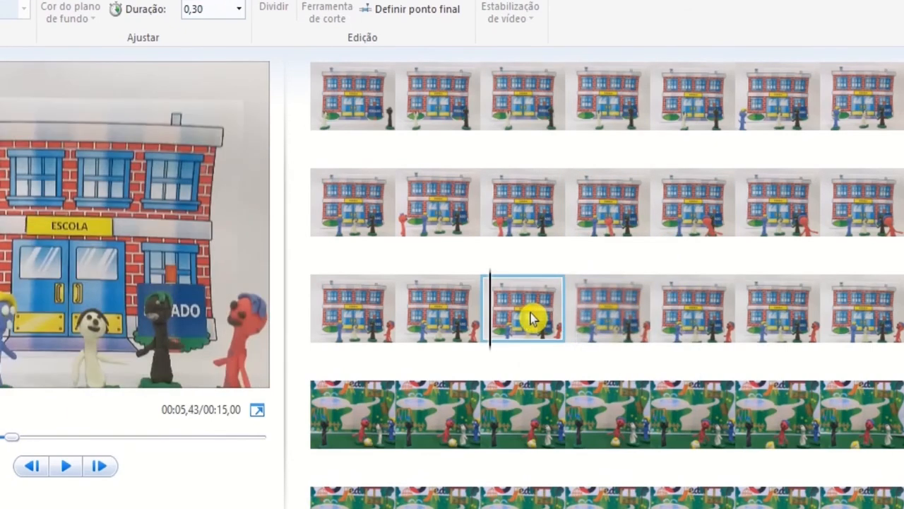
{"action": "left_click", "coordinate": [609, 312]}
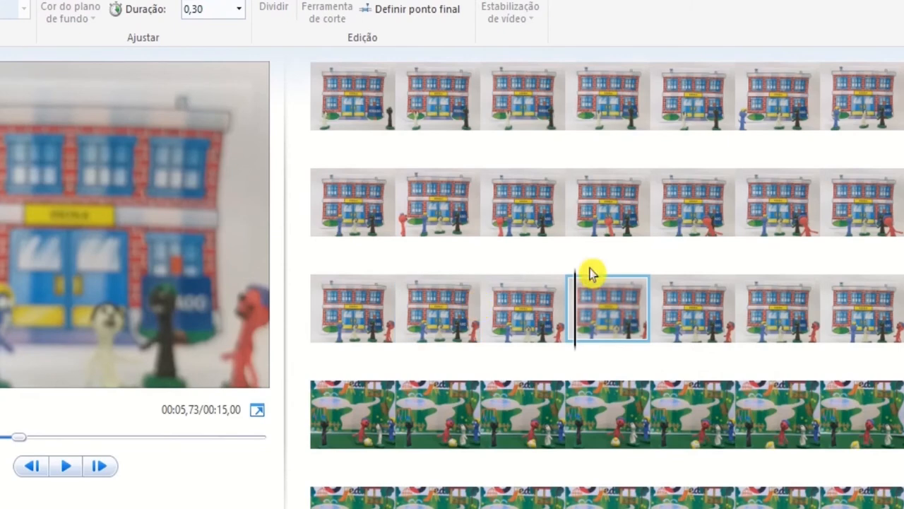
{"action": "left_click", "coordinate": [700, 299]}
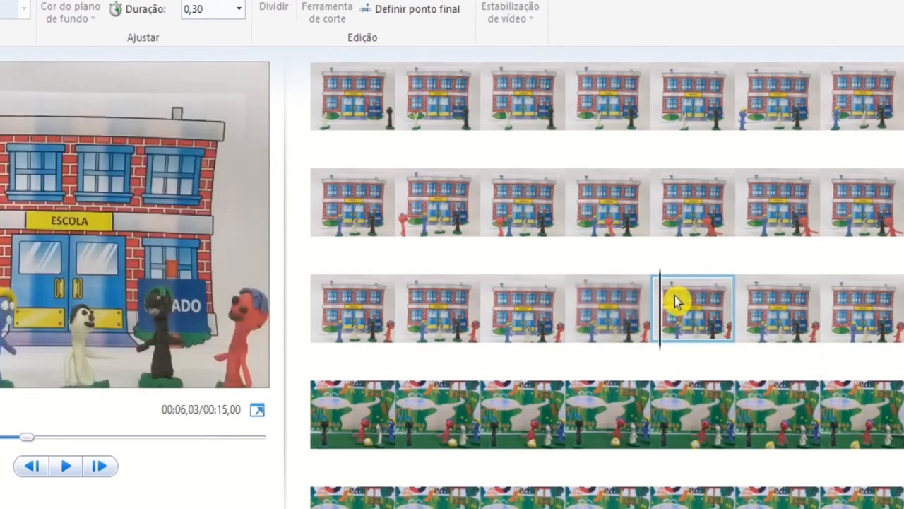
Step: Remove the blurred school photo, the fourth in the third row, from the movie
{"action": "left_click", "coordinate": [508, 317]}
{"action": "left_click", "coordinate": [591, 315]}
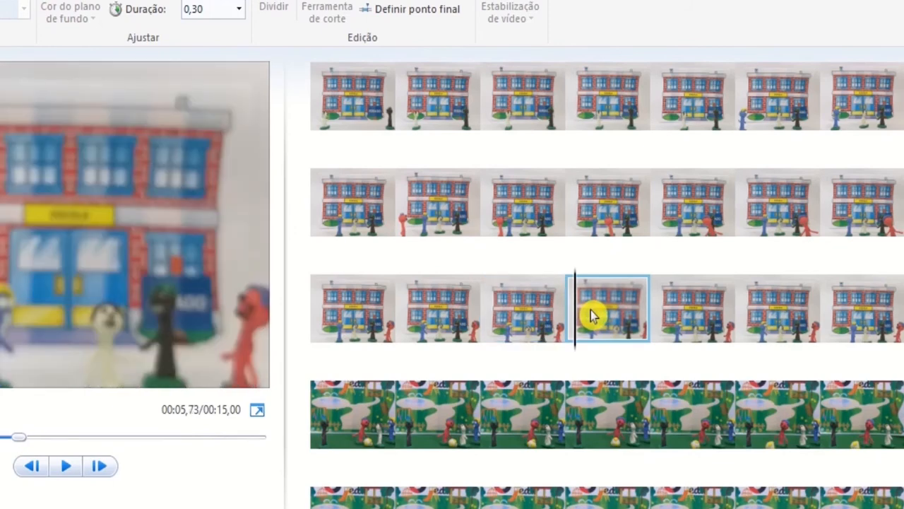
{"action": "right_click", "coordinate": [593, 316]}
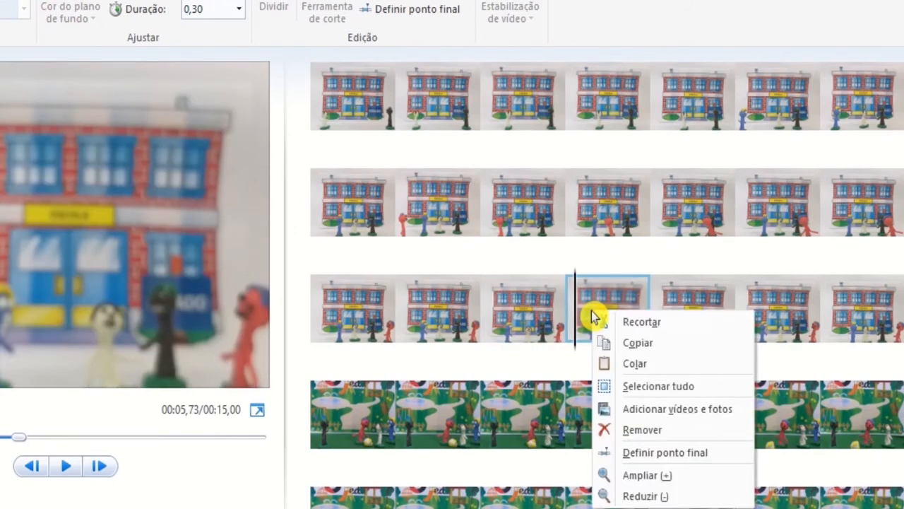
{"action": "left_click", "coordinate": [664, 434]}
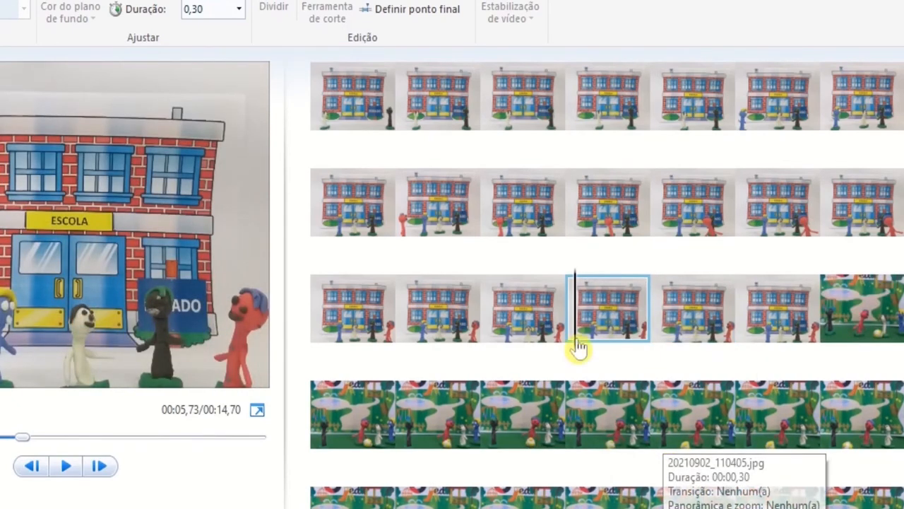
Step: Play the movie from the last school photo to examine the change to the playground scene
{"action": "left_click", "coordinate": [360, 104]}
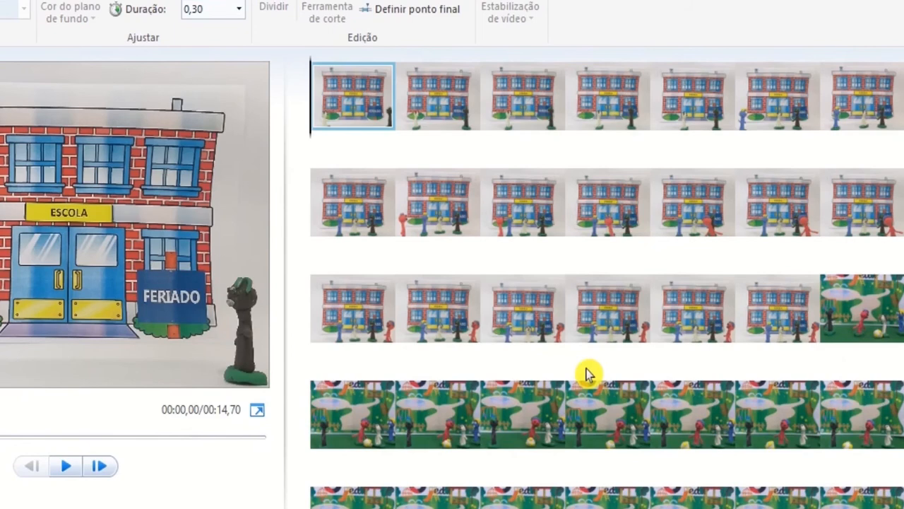
{"action": "left_click", "coordinate": [756, 295]}
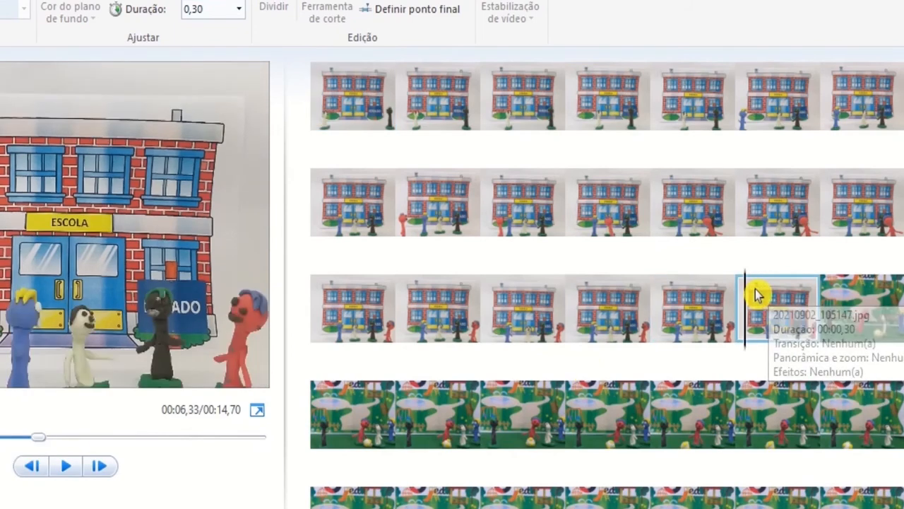
{"action": "left_click", "coordinate": [69, 467]}
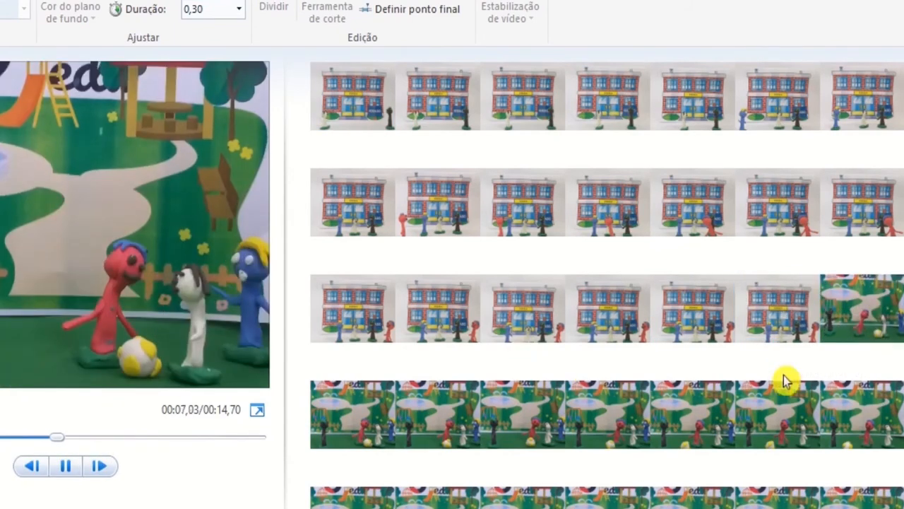
{"action": "left_click", "coordinate": [798, 303]}
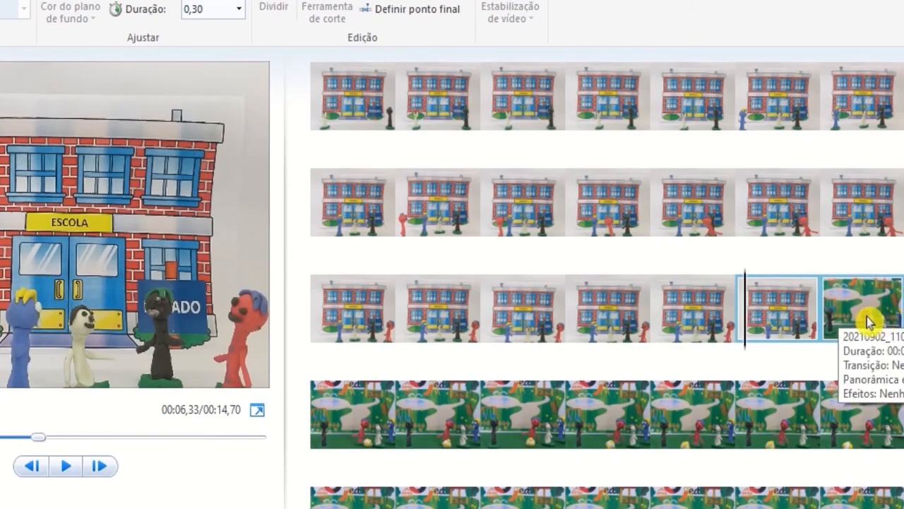
Step: Insert a title before the first playground photo and replace its placeholder text with "..."
{"action": "left_click", "coordinate": [830, 316]}
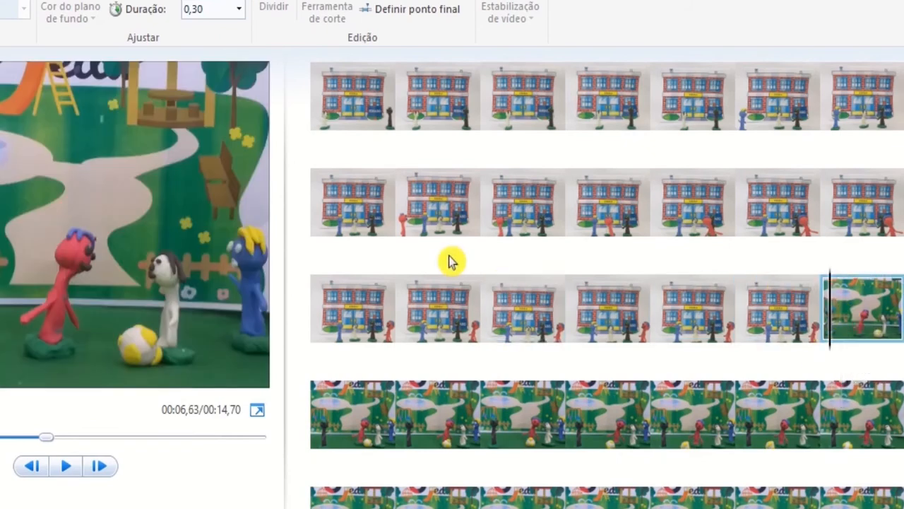
{"action": "left_click", "coordinate": [7, 0]}
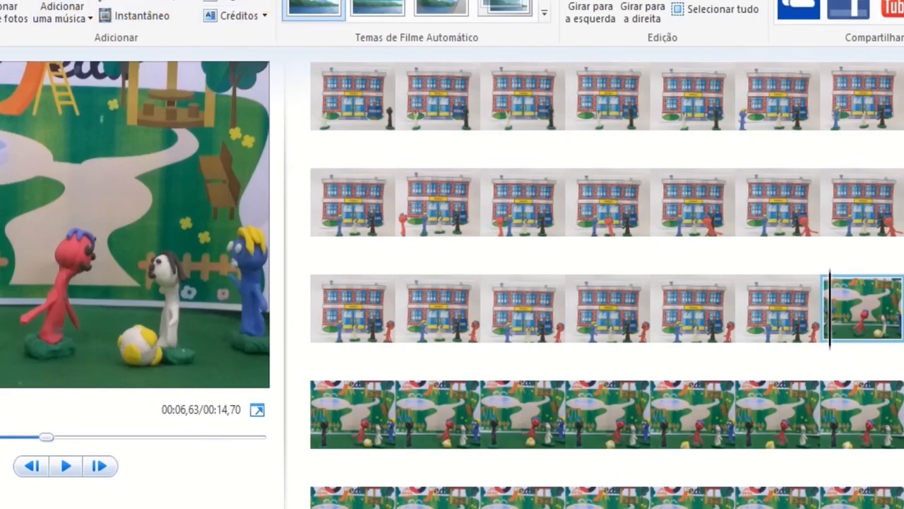
{"action": "left_click", "coordinate": [230, 15]}
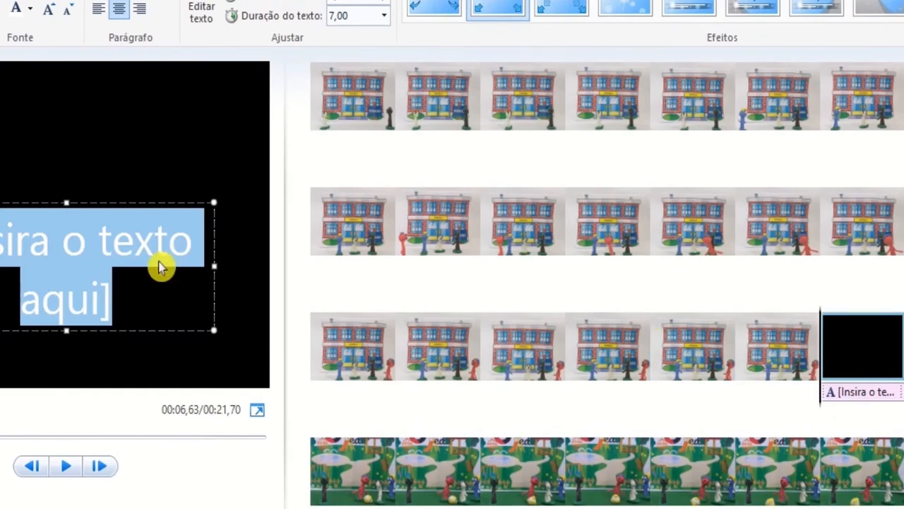
{"action": "key", "text": "Delete"}
{"action": "type", "text": "..."}
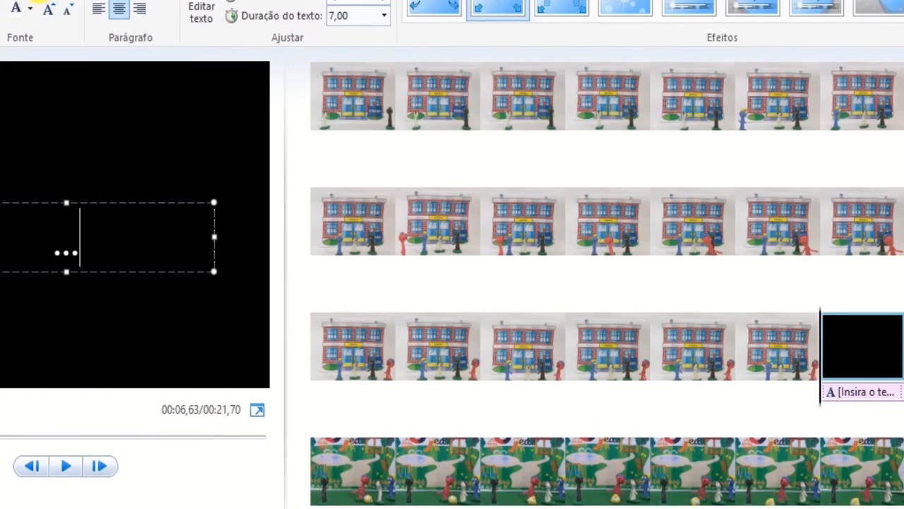
Step: Widen the title's text box in the preview so its three dots fit on a single line
{"action": "left_click", "coordinate": [39, 0]}
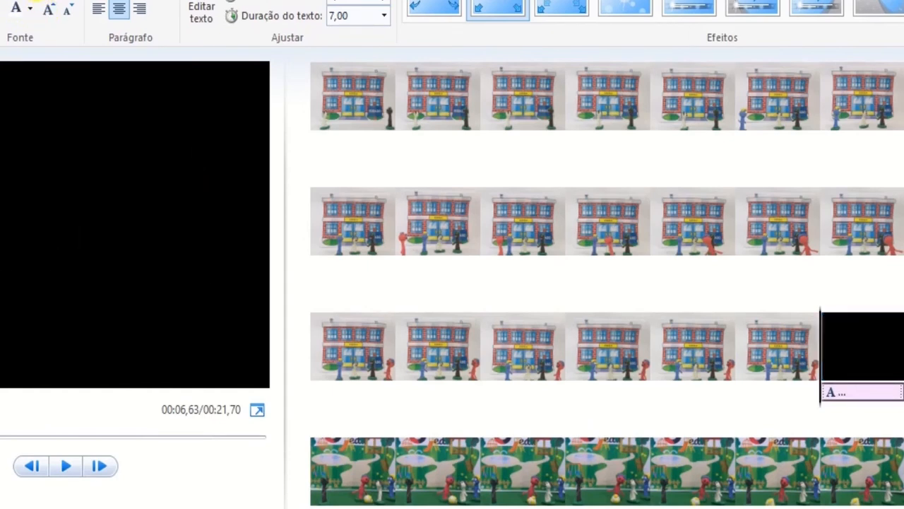
{"action": "left_click", "coordinate": [37, 0]}
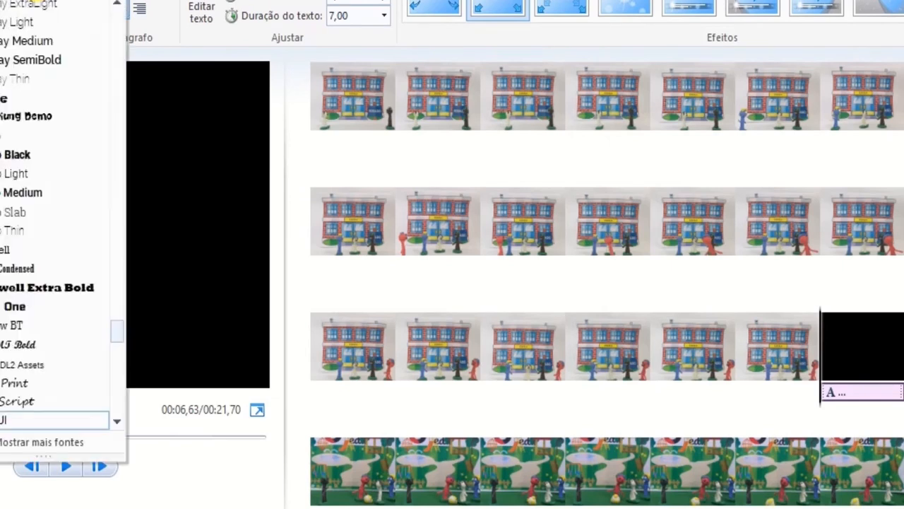
{"action": "left_click", "coordinate": [37, 0]}
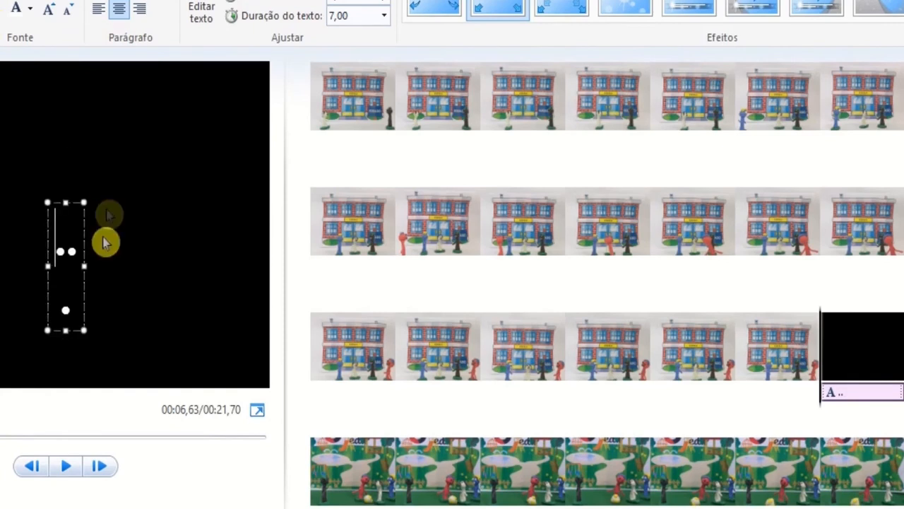
{"action": "left_click_drag", "start_coordinate": [83, 266], "coordinate": [103, 264]}
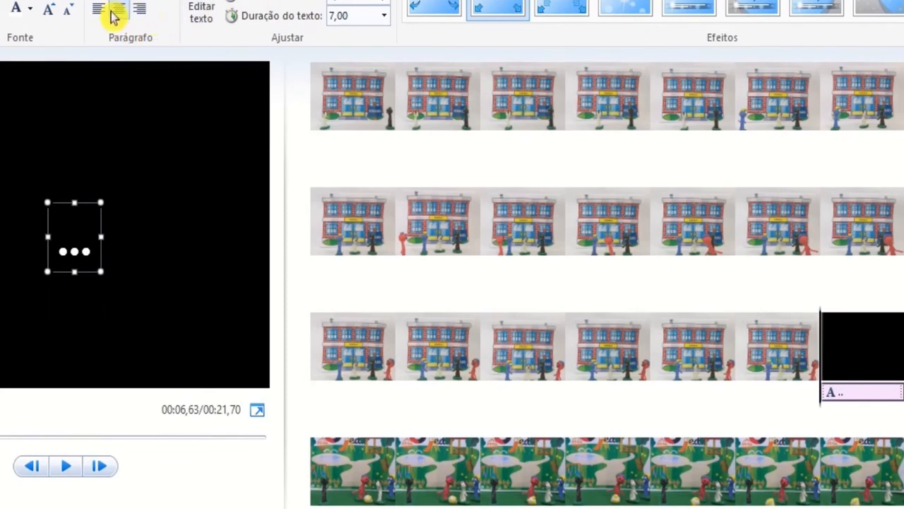
Step: Colour the title's text red and give the title a light lavender background from the theme colours
{"action": "left_click", "coordinate": [30, 9]}
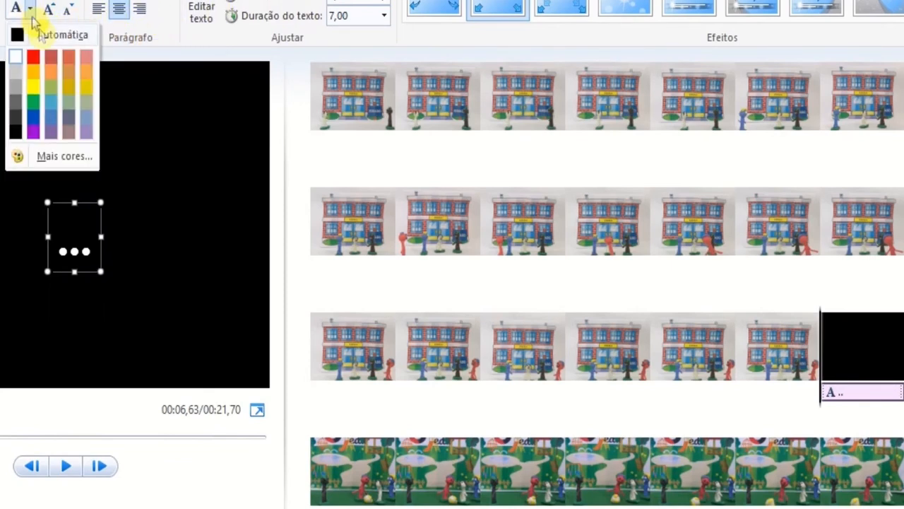
{"action": "left_click", "coordinate": [33, 59]}
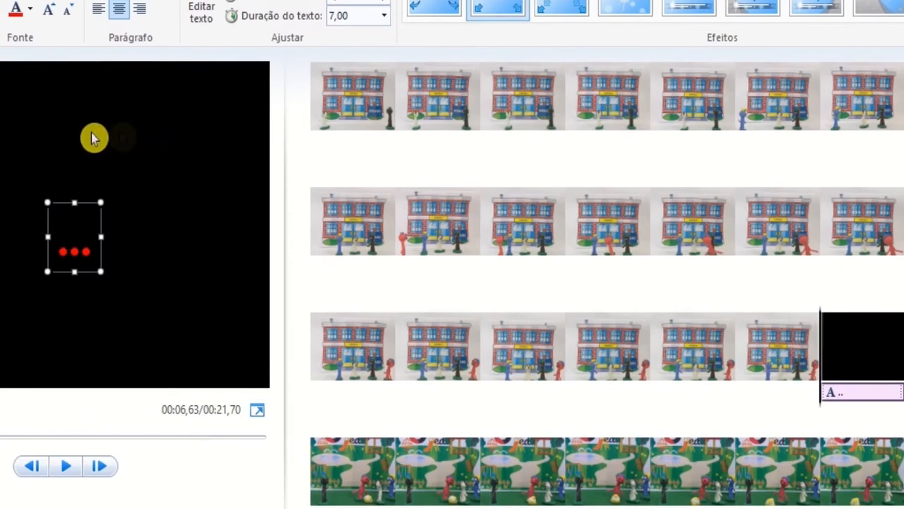
{"action": "left_click", "coordinate": [165, 137]}
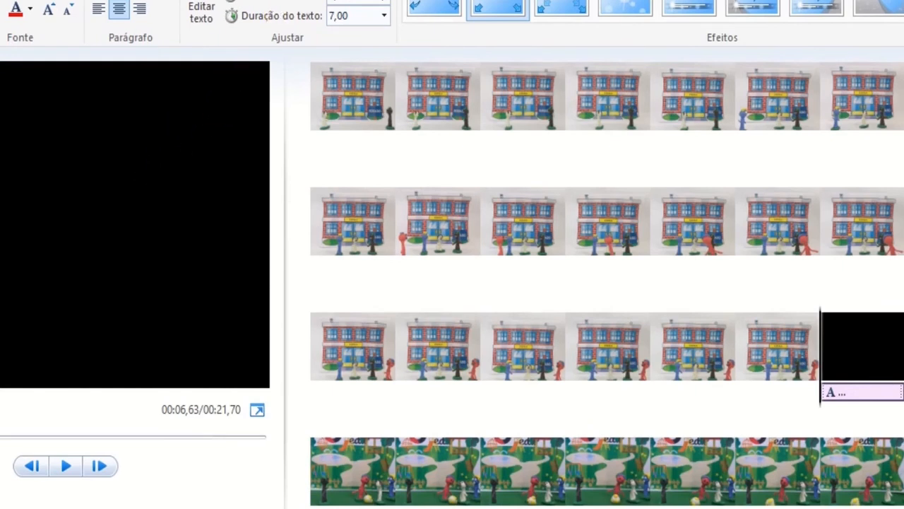
{"action": "left_click", "coordinate": [237, 2]}
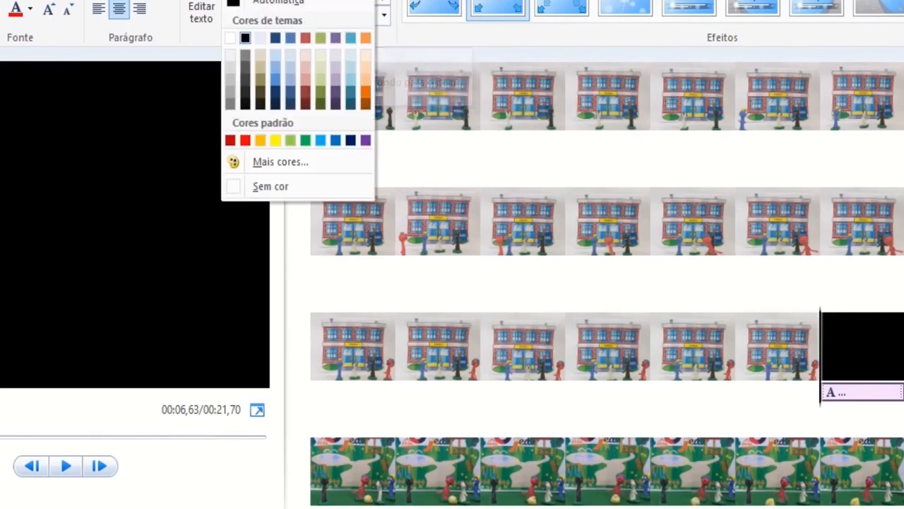
{"action": "left_click", "coordinate": [267, 41]}
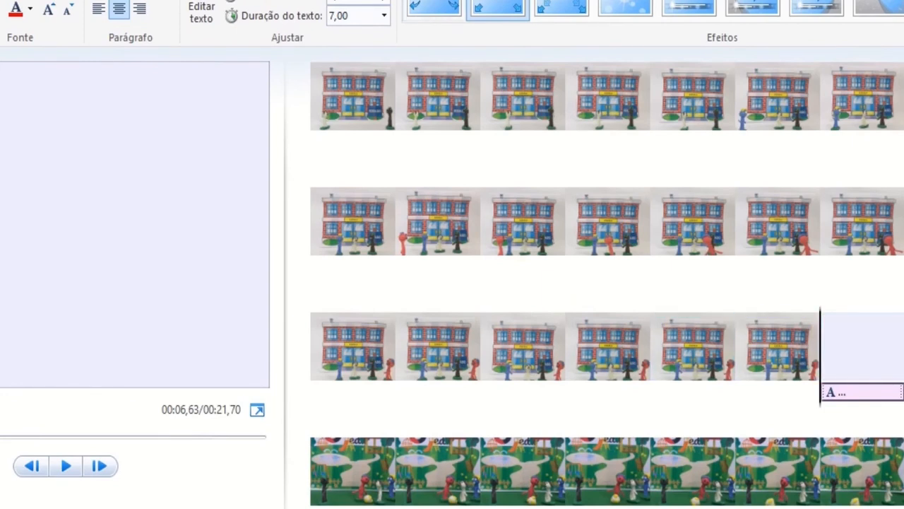
Step: Set the title's duration to 3,00 seconds and play the movie from the last school photo to check the transition
{"action": "left_click", "coordinate": [339, 1]}
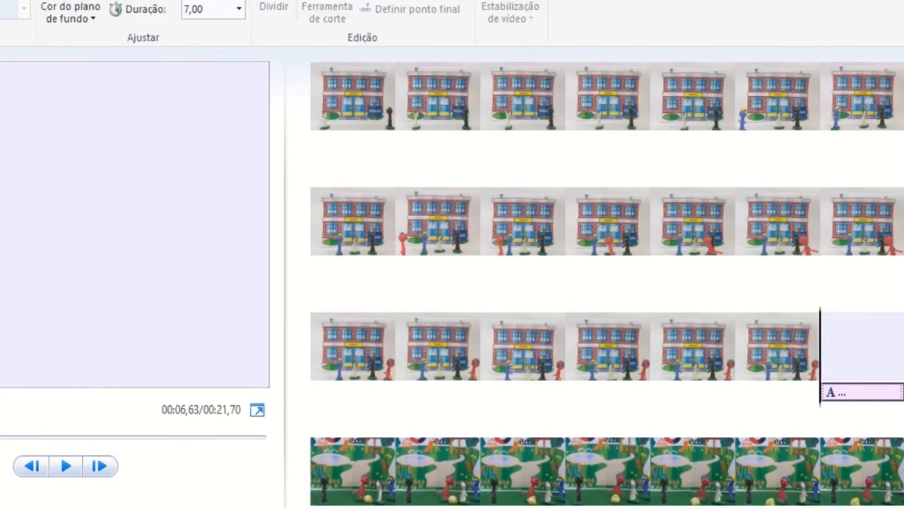
{"action": "left_click", "coordinate": [217, 9]}
{"action": "type", "text": "3"}
{"action": "key", "text": "Return"}
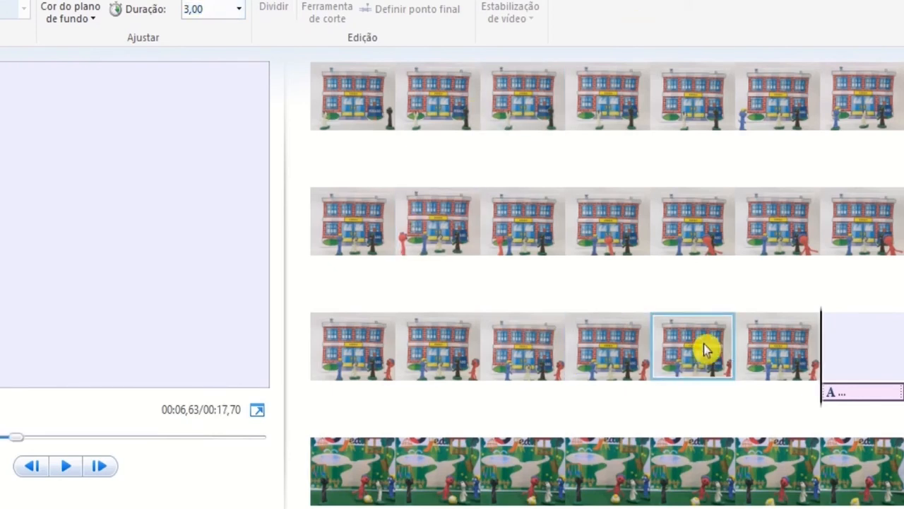
{"action": "left_click", "coordinate": [749, 339]}
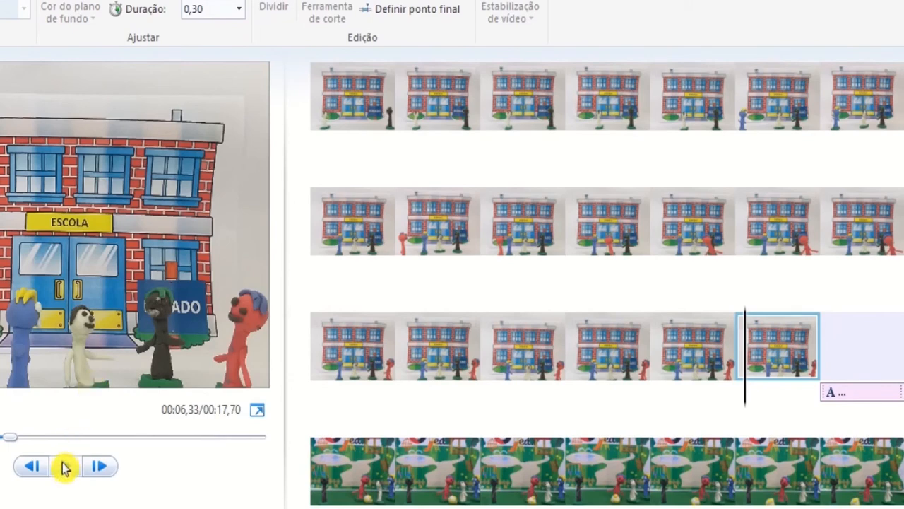
{"action": "left_click", "coordinate": [65, 468]}
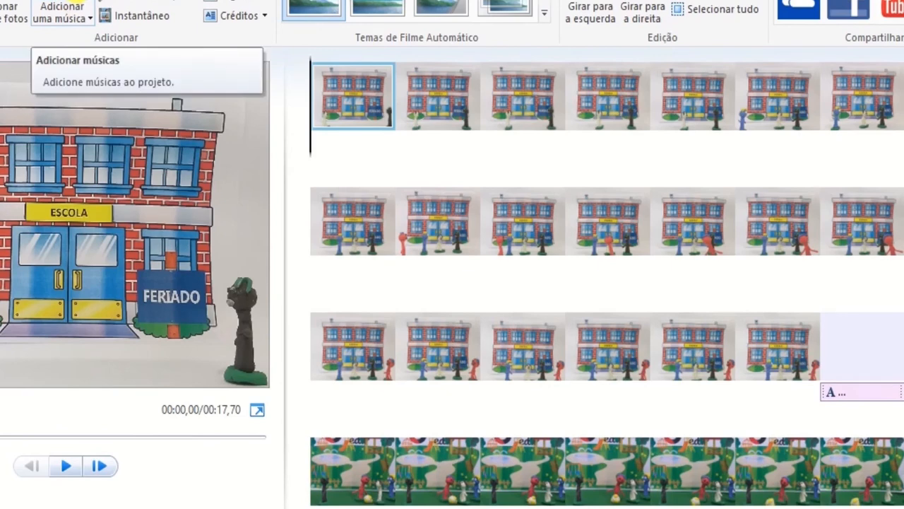
Step: Examine the options for recording narration or adding sound, and the settings for saving the movie, including the one recommended for this project
{"action": "left_click", "coordinate": [195, 3]}
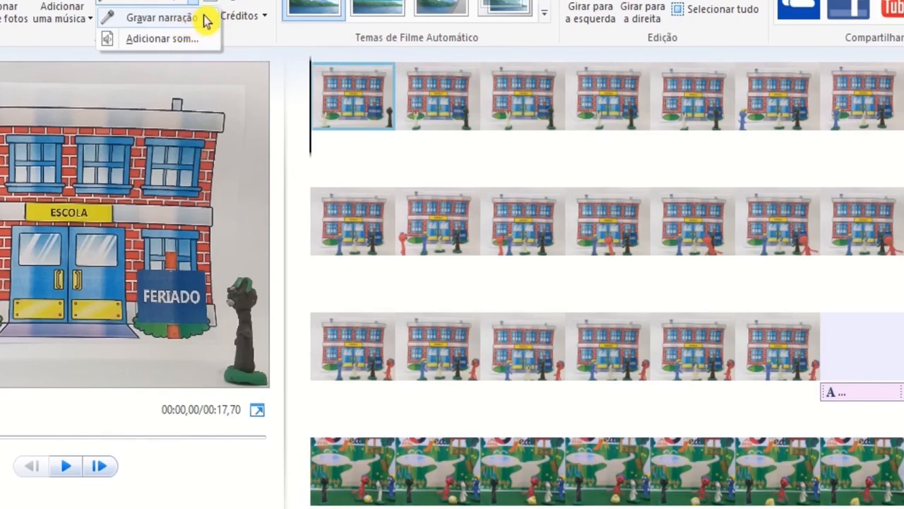
{"action": "left_click", "coordinate": [288, 48]}
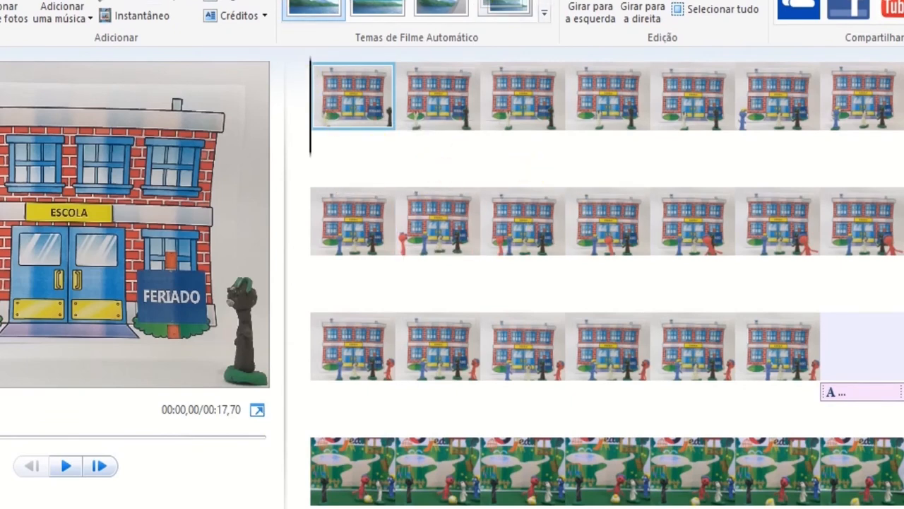
{"action": "left_click", "coordinate": [282, 0]}
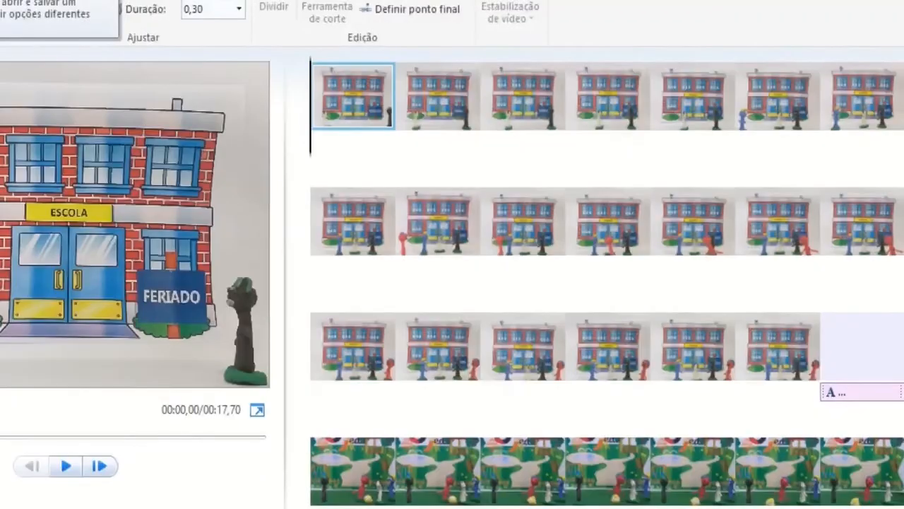
{"action": "left_click", "coordinate": [0, 0]}
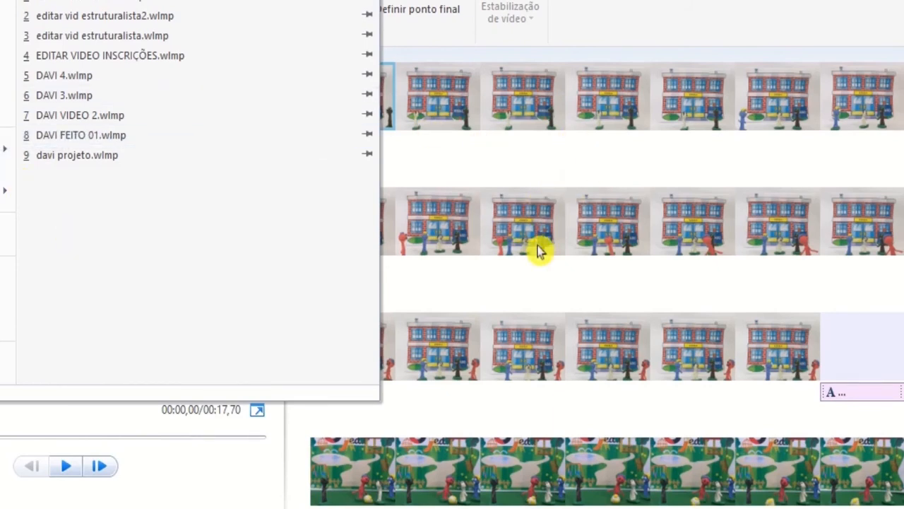
{"action": "mouse_move", "coordinate": [3, 202]}
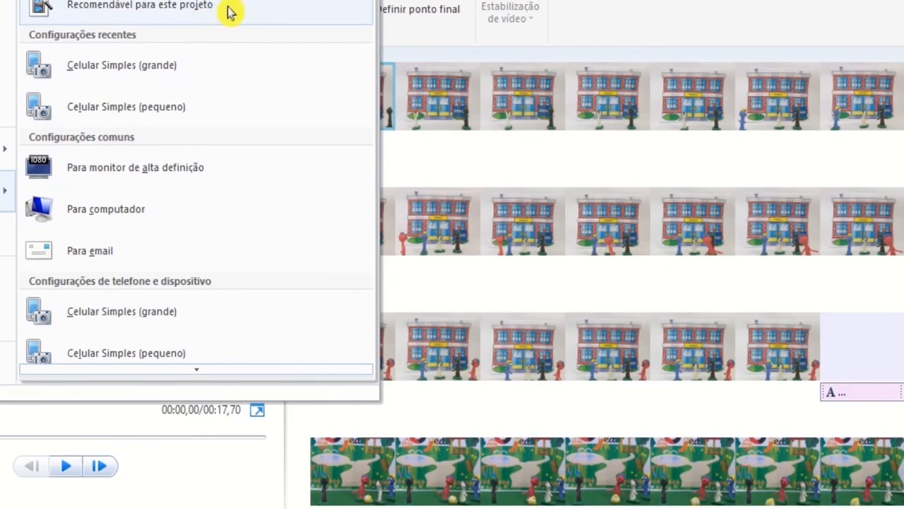
{"action": "mouse_move", "coordinate": [209, 9]}
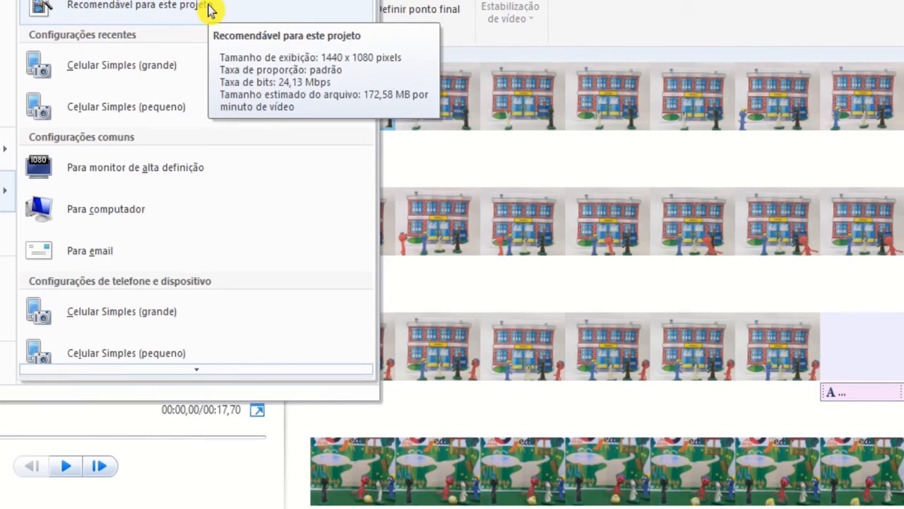
{"action": "left_click", "coordinate": [692, 31]}
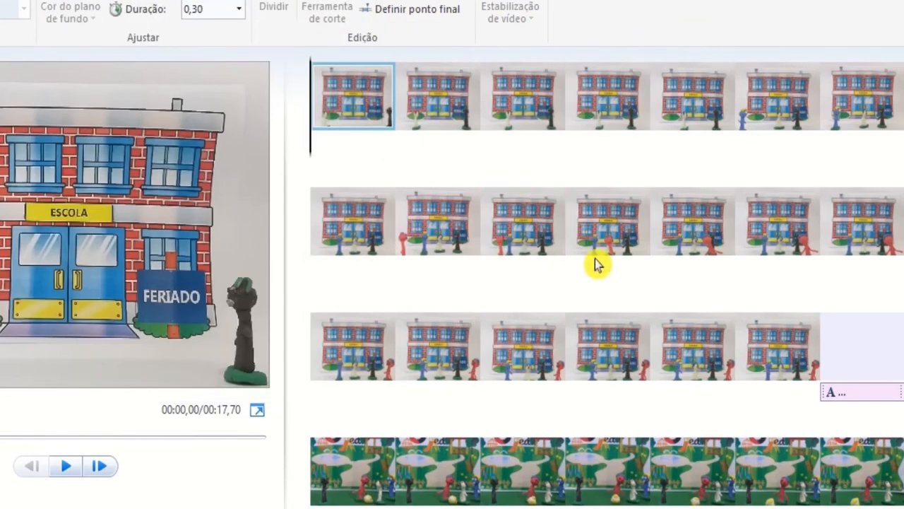